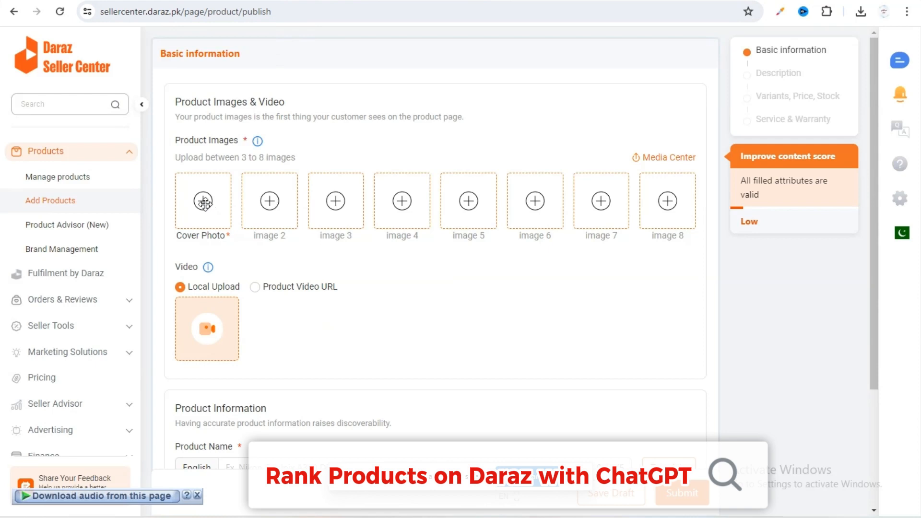
# Step: Upload 1.jpg and 2.jpg from the bracelet folder as the product images
pyautogui.click(203, 201)
pyautogui.click(486, 201)
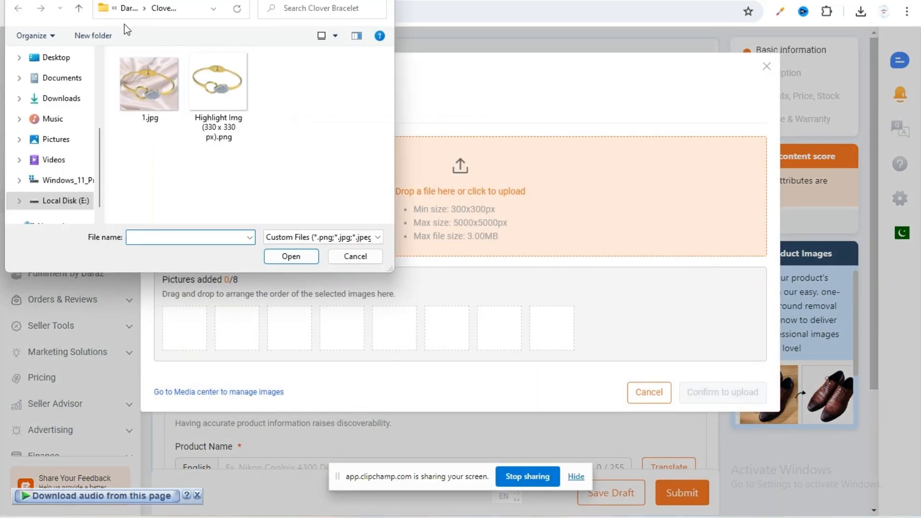
pyautogui.click(127, 8)
pyautogui.click(190, 77)
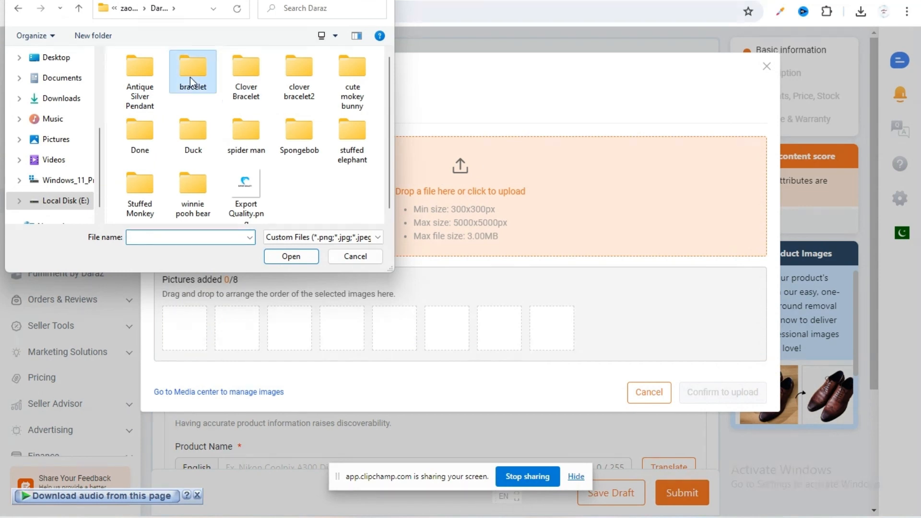
pyautogui.doubleClick(190, 76)
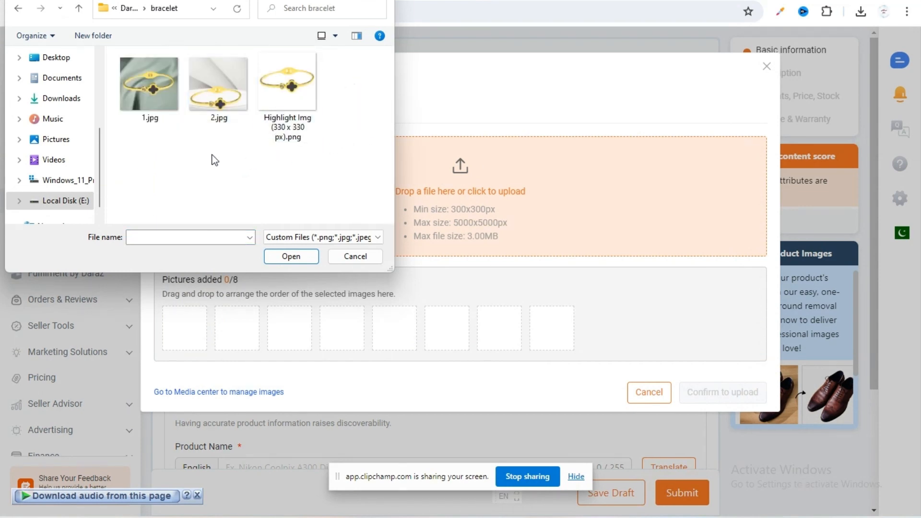
pyautogui.click(147, 104)
pyautogui.keyDown('ctrl'); pyautogui.click(217, 93); pyautogui.keyUp('ctrl')
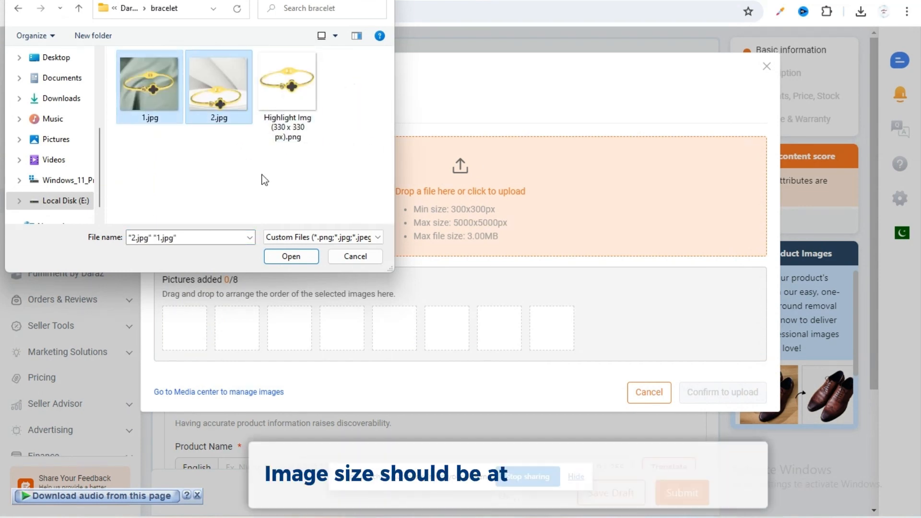
pyautogui.click(291, 255)
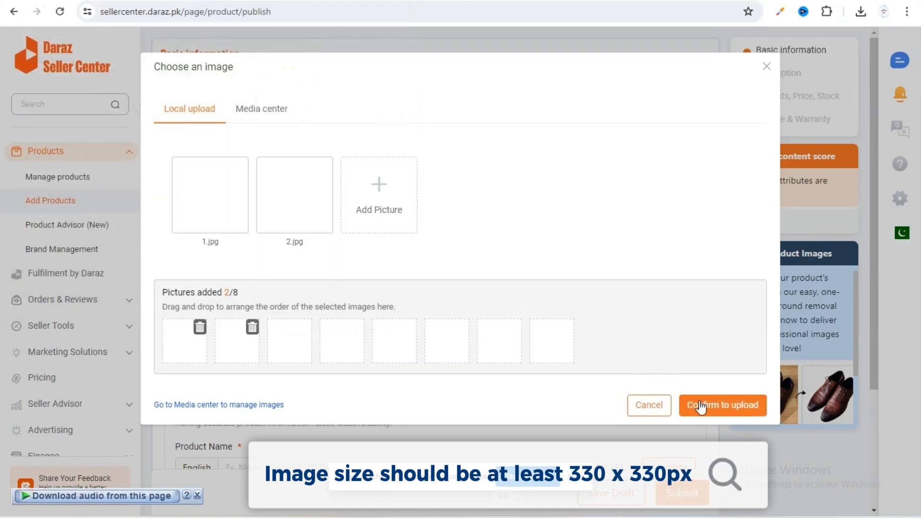
pyautogui.click(729, 412)
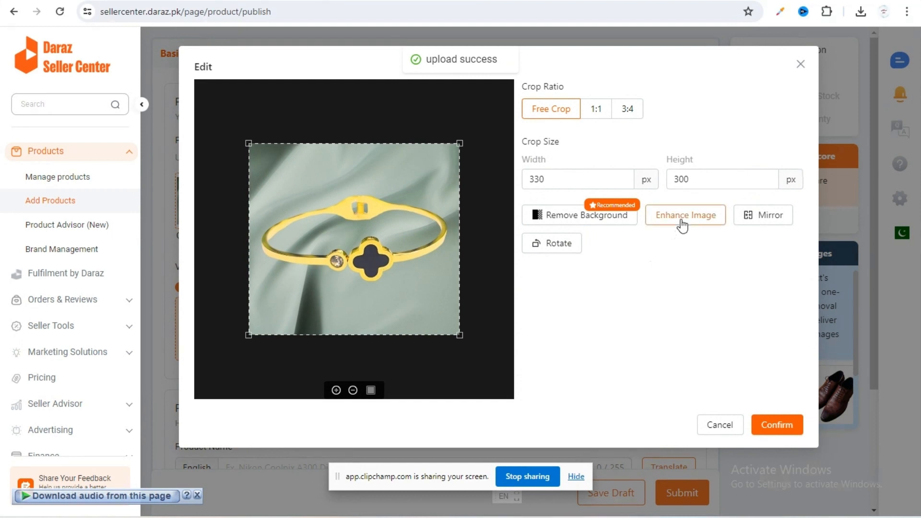
# Step: Apply Enhance Image to the cover photo in the free crop ratio and accept the edit
pyautogui.click(683, 221)
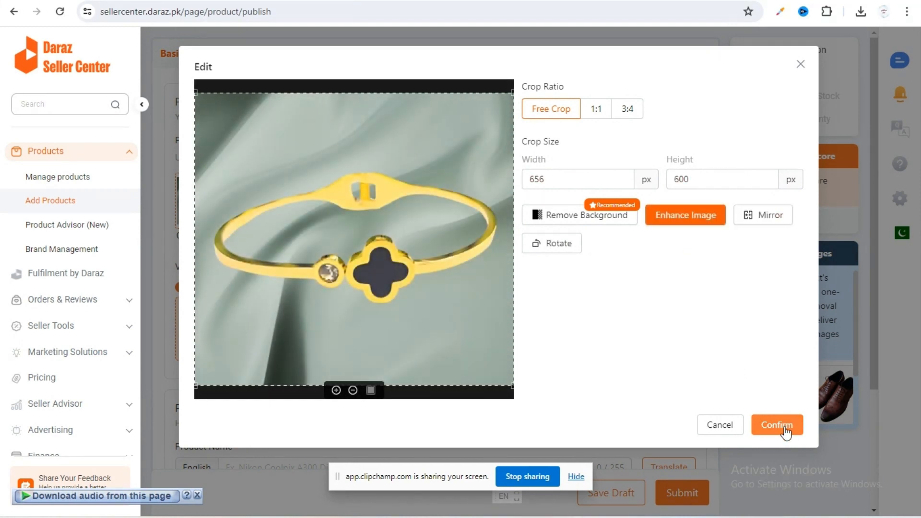
pyautogui.click(777, 425)
pyautogui.scroll(-3, 480, 326)
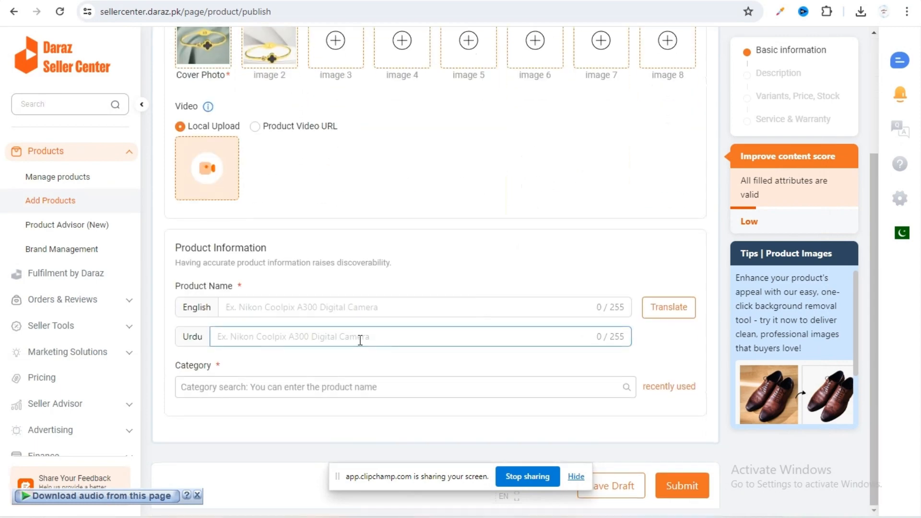
# Step: Switch to the Daraz shopping site, search for "bracelet" and sort the results by Top Sales
pyautogui.hotkey('ctrl', 'Tab')
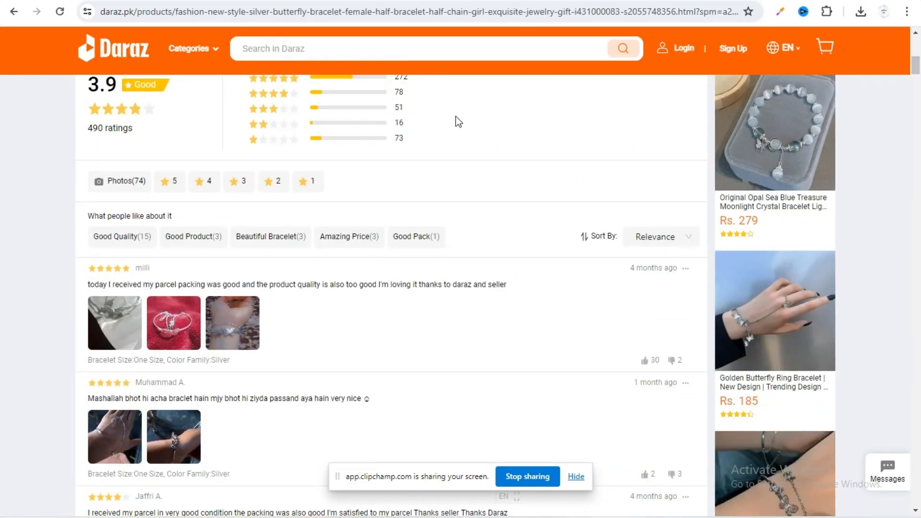
pyautogui.scroll(10, 456, 122)
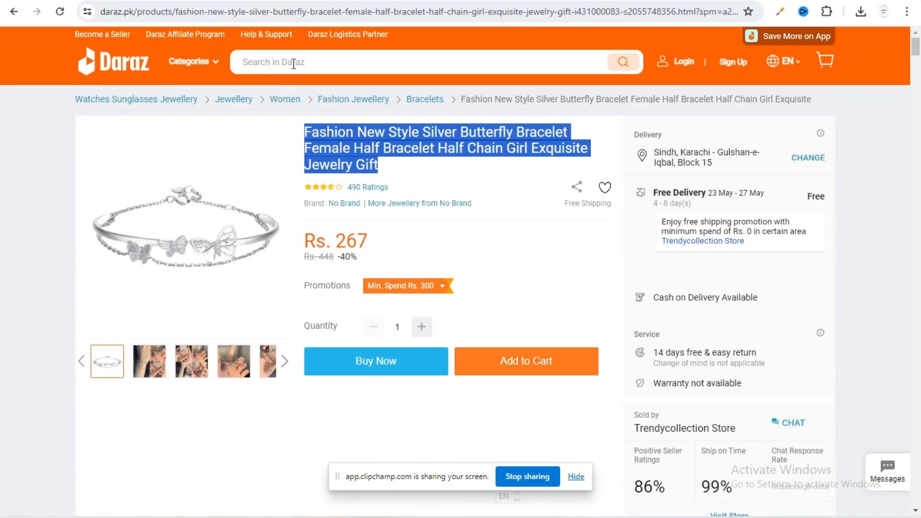
pyautogui.click(294, 64)
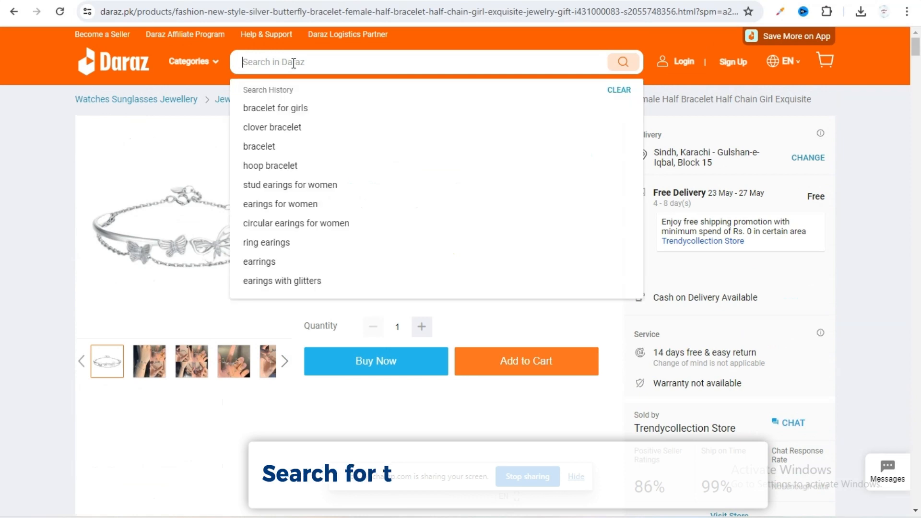
pyautogui.click(267, 147)
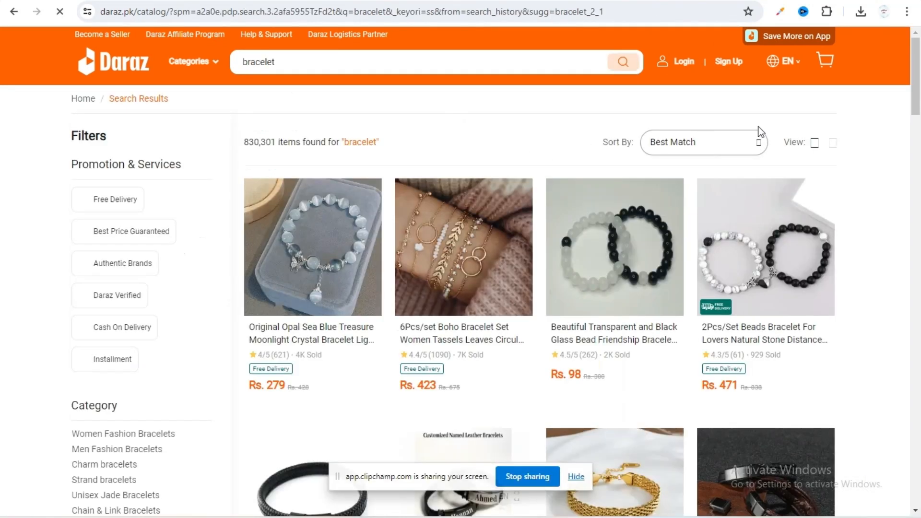
pyautogui.click(753, 154)
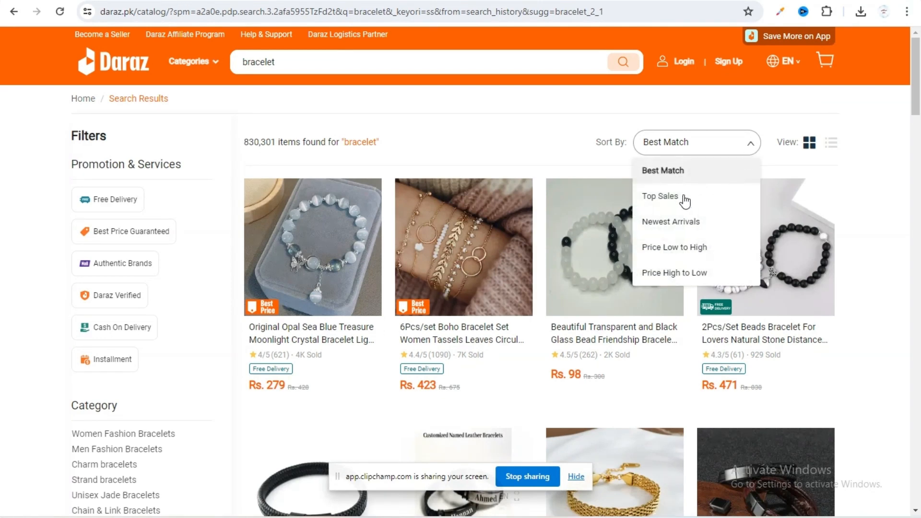
pyautogui.click(684, 199)
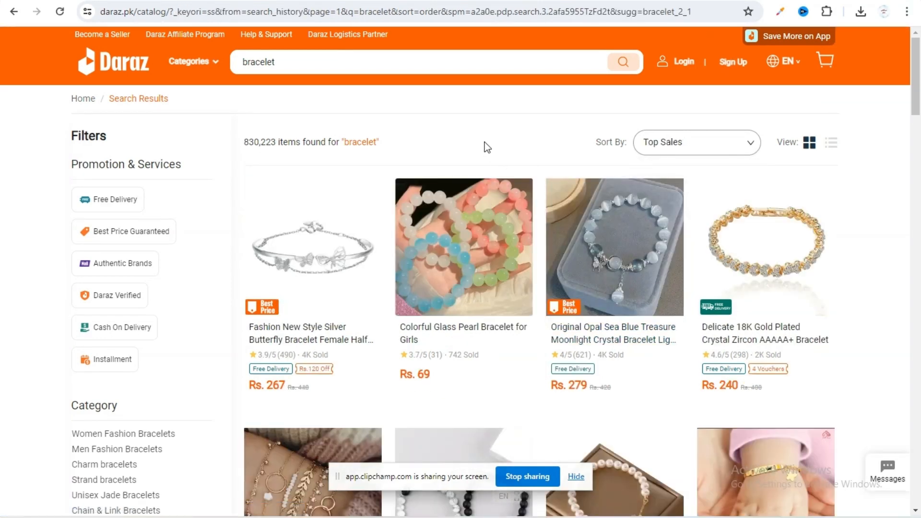
# Step: Open the "Original Opal Sea Blue Treasure Moonlight Crystal Bracelet" listing and copy its full title
pyautogui.scroll(-3, 488, 164)
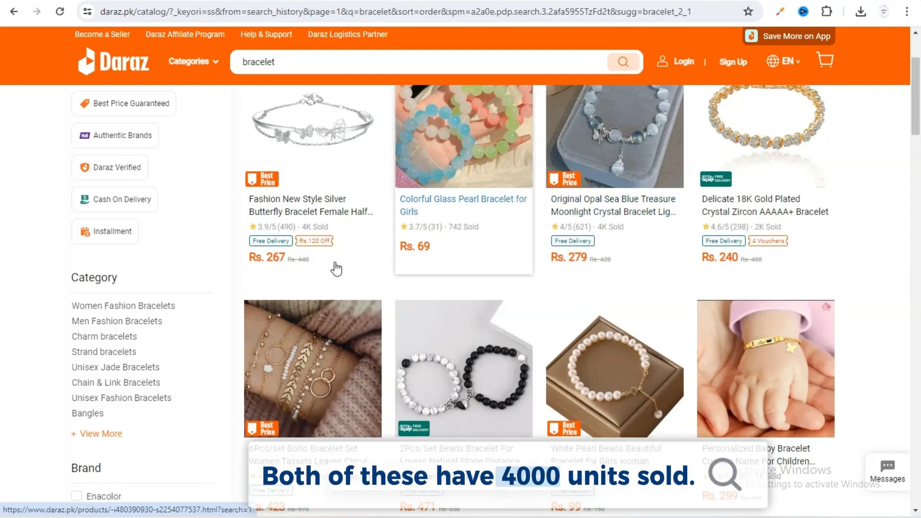
pyautogui.click(610, 199)
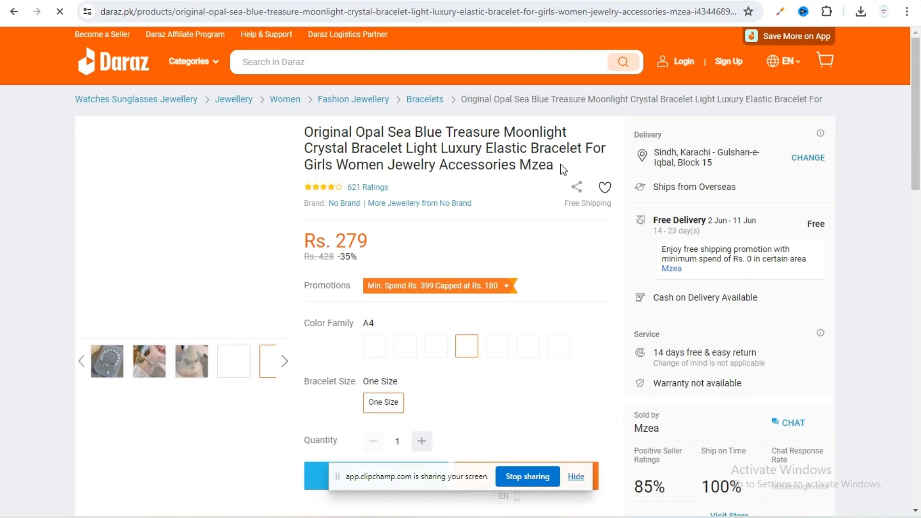
pyautogui.moveTo(562, 168); pyautogui.dragTo(305, 131)
pyautogui.rightClick(339, 150)
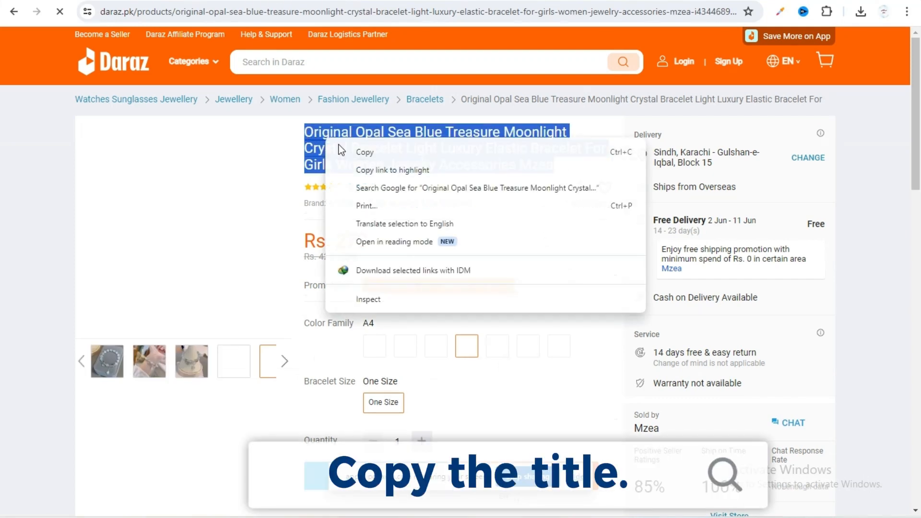
pyautogui.click(345, 152)
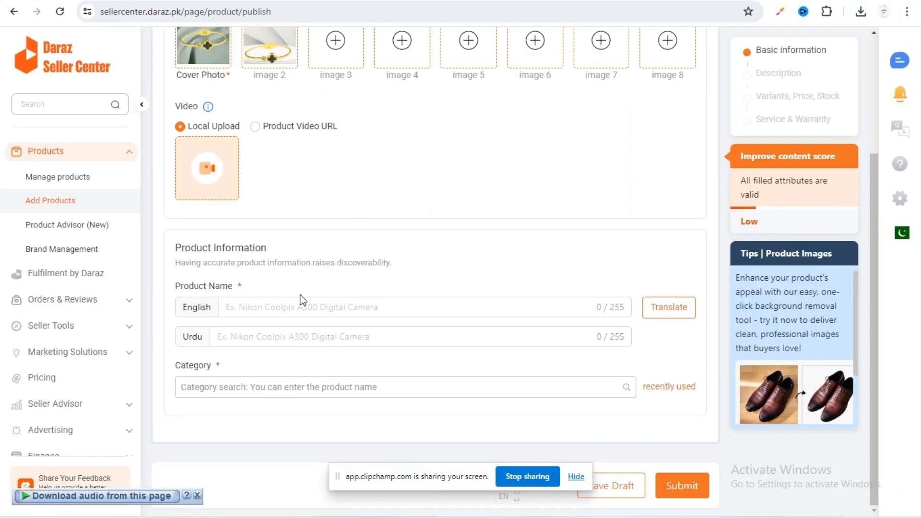
# Step: In Daraz Seller Center, paste the copied title as the English product name and remove the trailing word "Mzea"
pyautogui.click(280, 308)
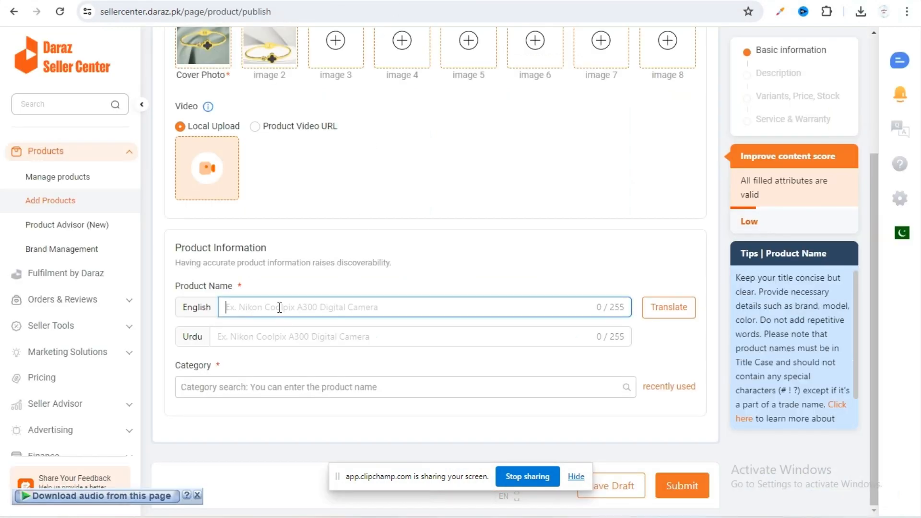
pyautogui.hotkey('ctrl', 'v')
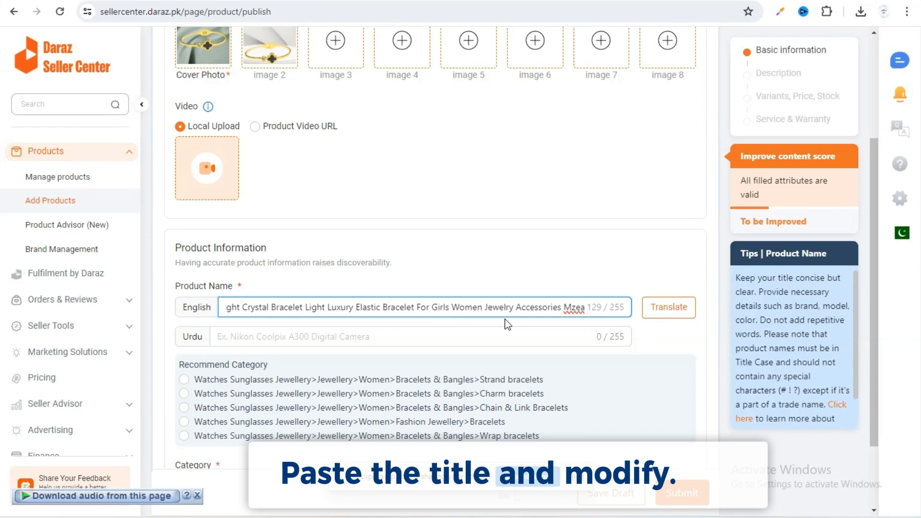
pyautogui.press('BackSpace')
pyautogui.press('BackSpace')
pyautogui.press('BackSpace')
pyautogui.press('BackSpace')
pyautogui.press('BackSpace')
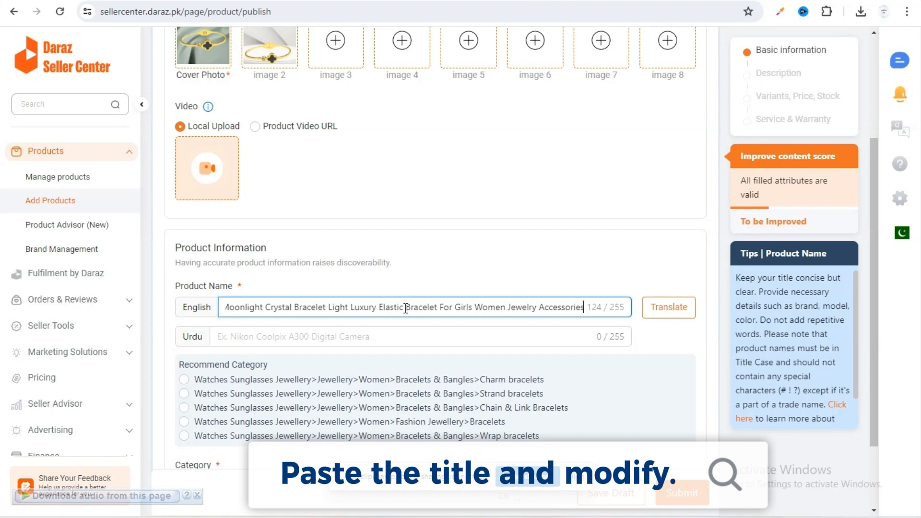
# Step: In the English product name, replace "Elastic" with "Spring" and "Opal Sea Blue Treasure Moonlight Crystal" with "Golden"
pyautogui.moveTo(405, 308); pyautogui.dragTo(390, 307)
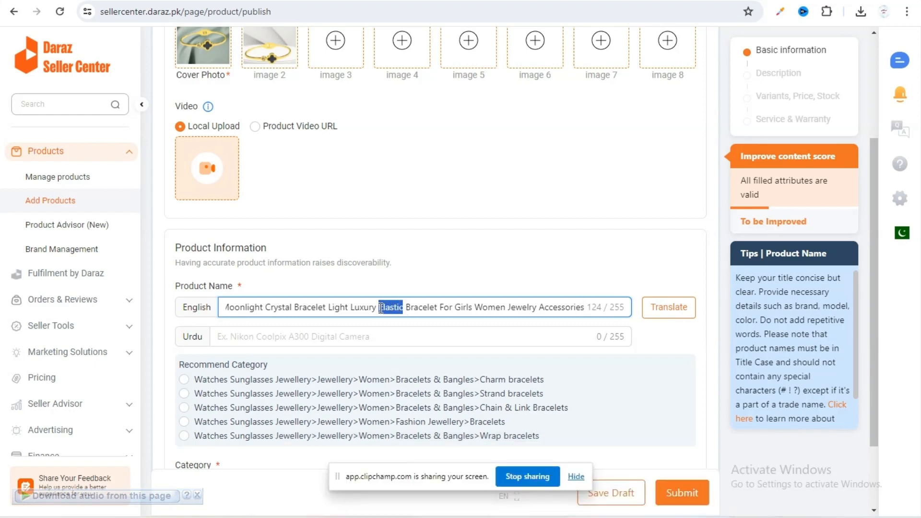
pyautogui.write('Spring')
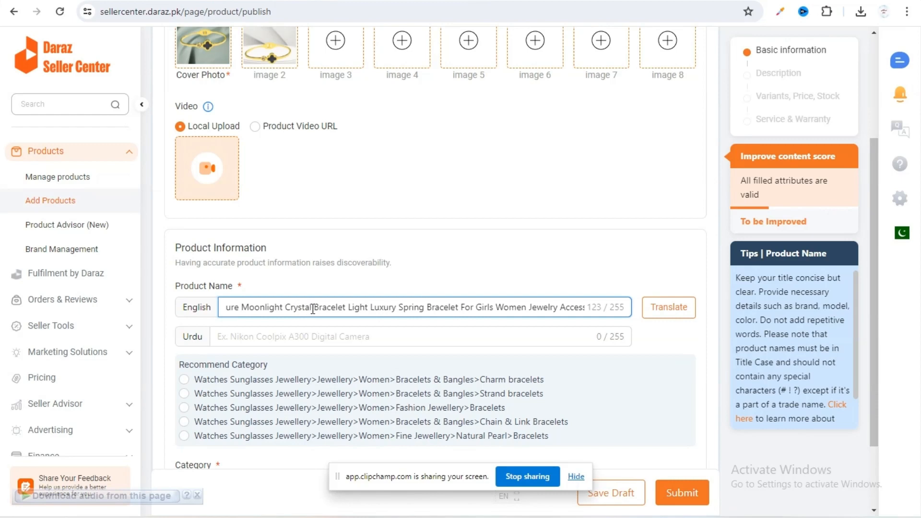
pyautogui.moveTo(310, 309); pyautogui.dragTo(260, 308)
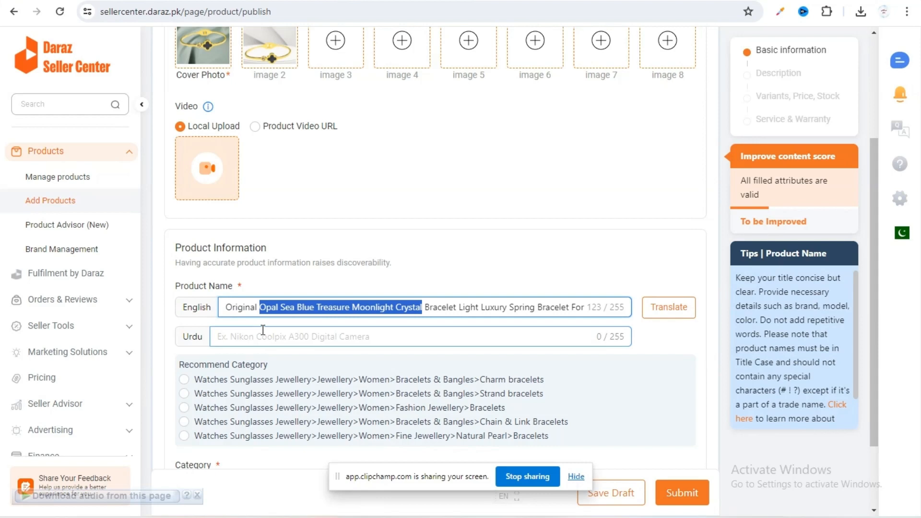
pyautogui.write('Golden')
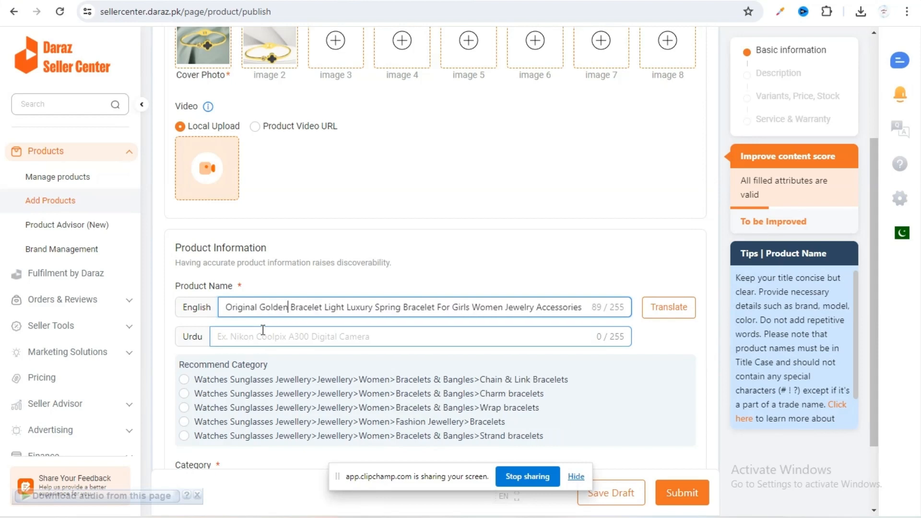
# Step: Replace "Light Luxury" in the English product name with "with Dark Green Pearl and"
pyautogui.moveTo(327, 308); pyautogui.dragTo(370, 308)
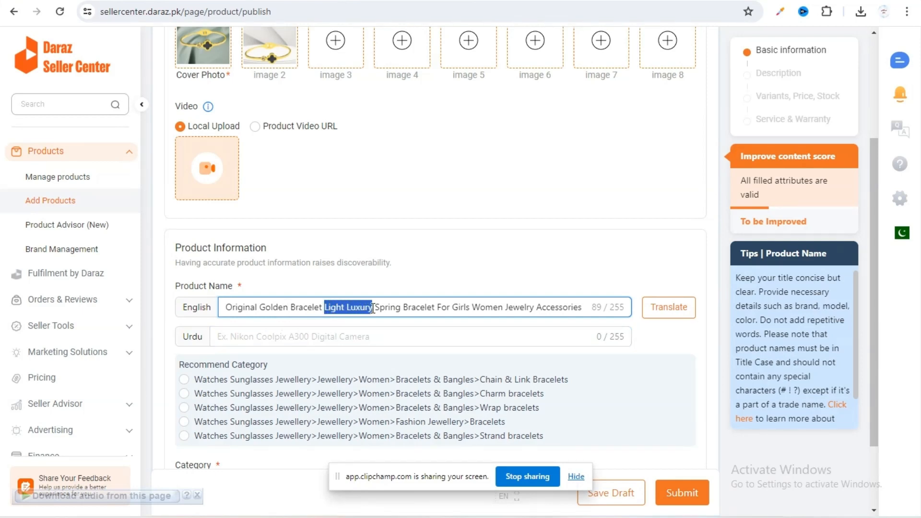
pyautogui.write('with ')
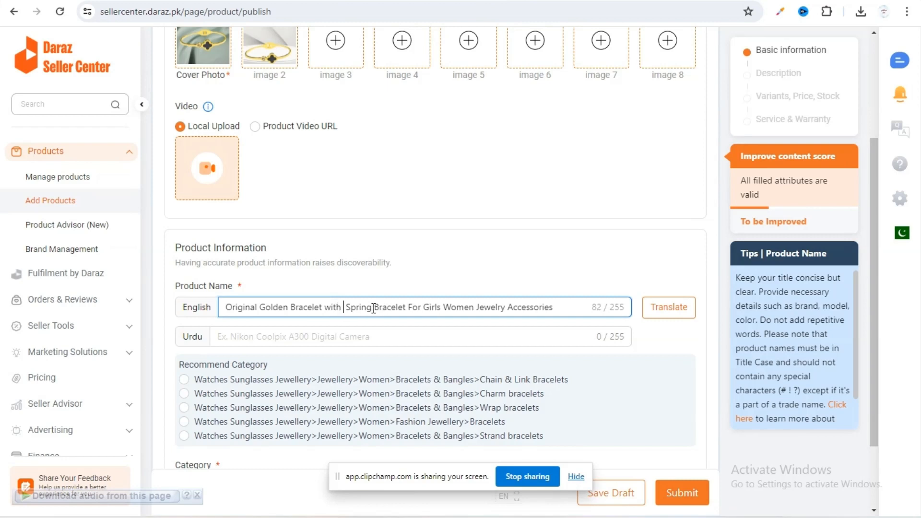
pyautogui.write('Dark Gi')
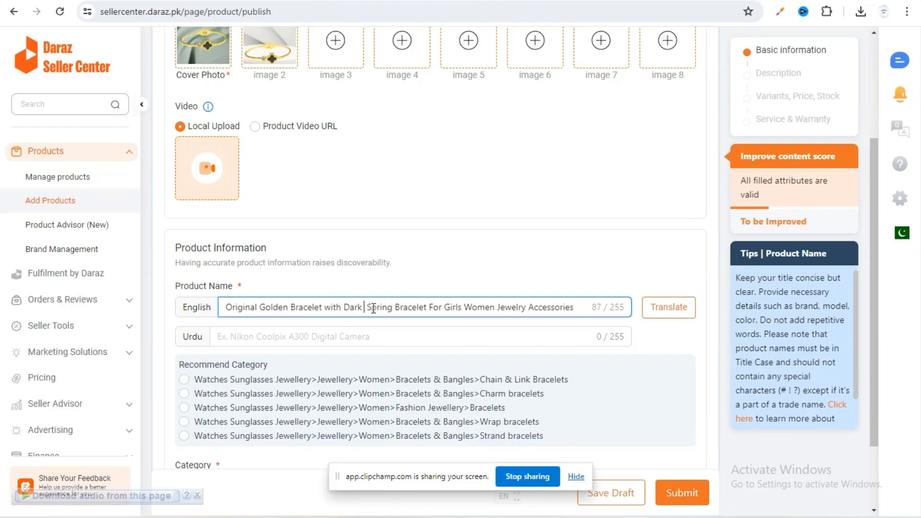
pyautogui.write('een Pearl')
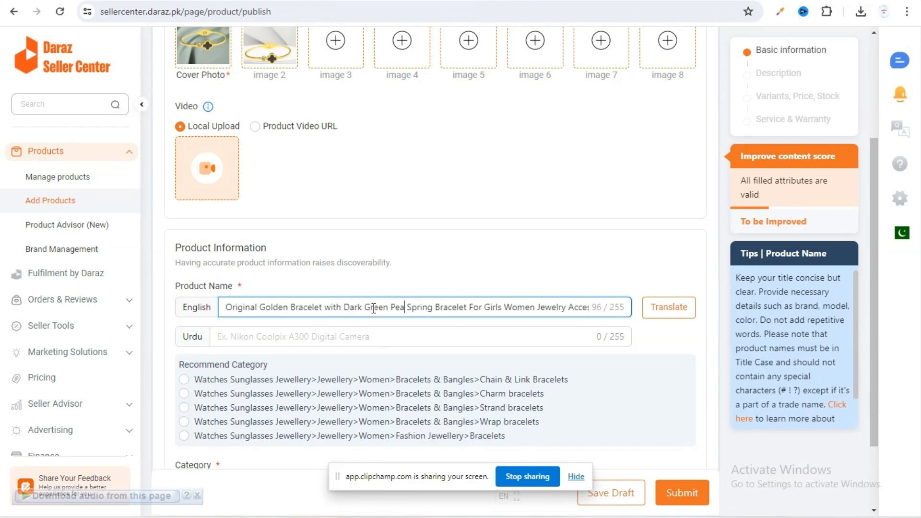
pyautogui.write(' and')
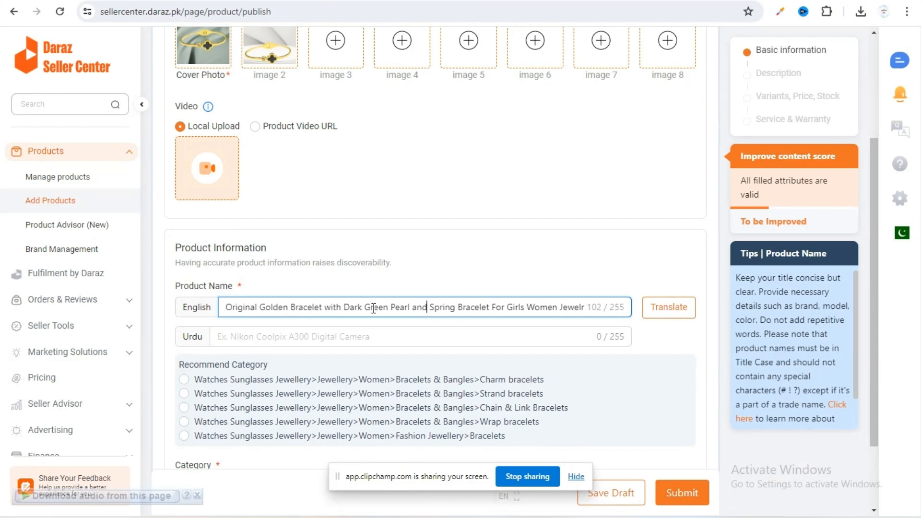
# Step: Copy the complete English product name into the Urdu product name
pyautogui.hotkey('ctrl', 'a')
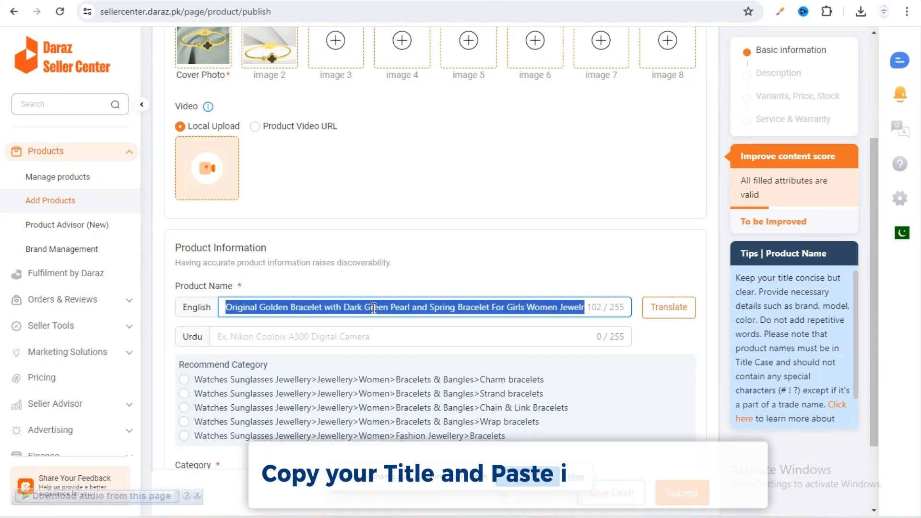
pyautogui.hotkey('ctrl', 'c')
pyautogui.click(347, 338)
pyautogui.hotkey('ctrl', 'v')
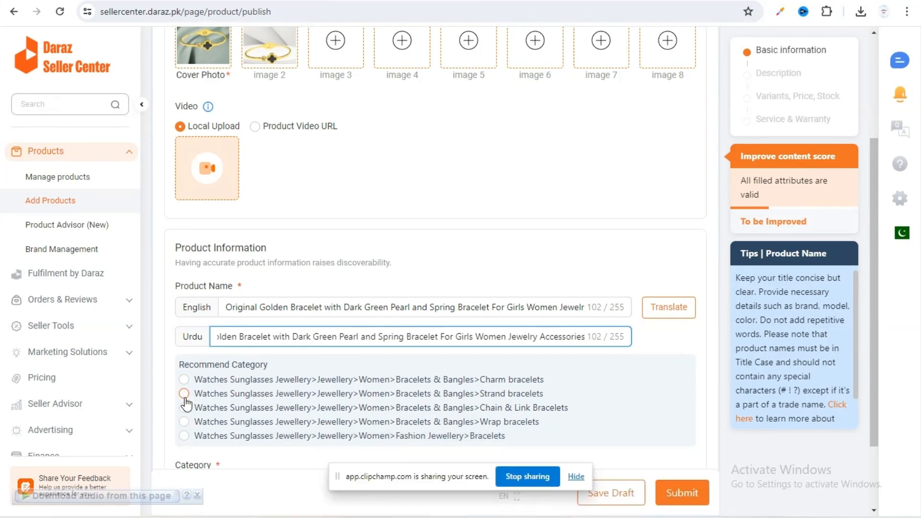
# Step: Choose the recommended category Women>Fashion Jewellery>Bracelets and mark the product as No Brand
pyautogui.click(184, 436)
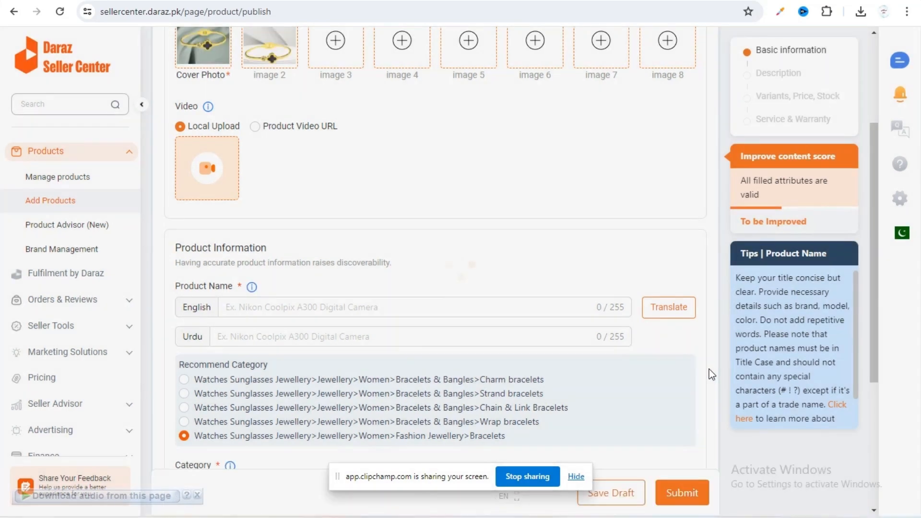
pyautogui.scroll(-3, 708, 269)
pyautogui.scroll(-3, 707, 268)
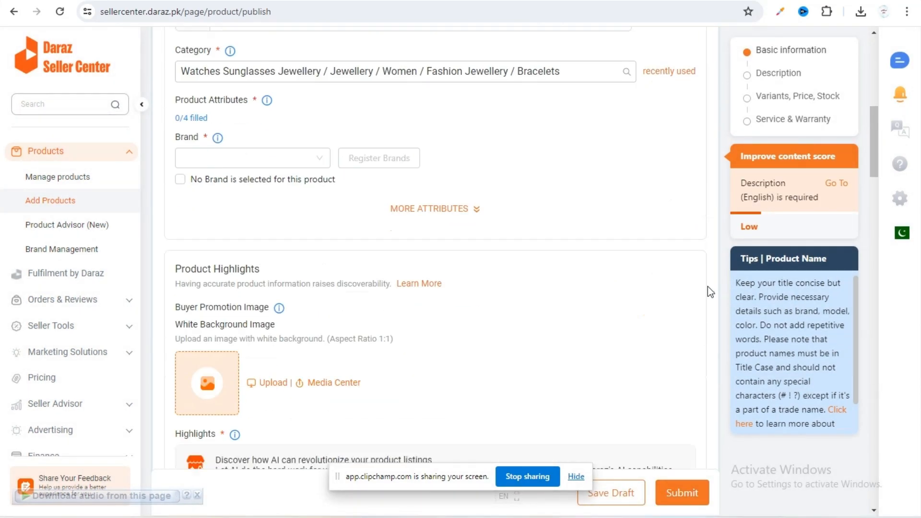
pyautogui.click(181, 176)
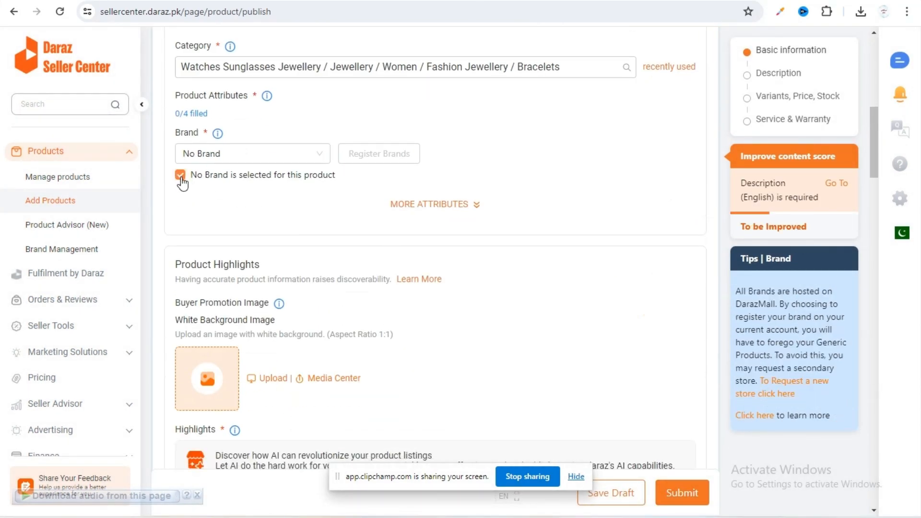
# Step: Upload "Highlight Img (330 x 330 px).png" as the White Background Image and apply Enhance Image to it
pyautogui.scroll(-3, 485, 278)
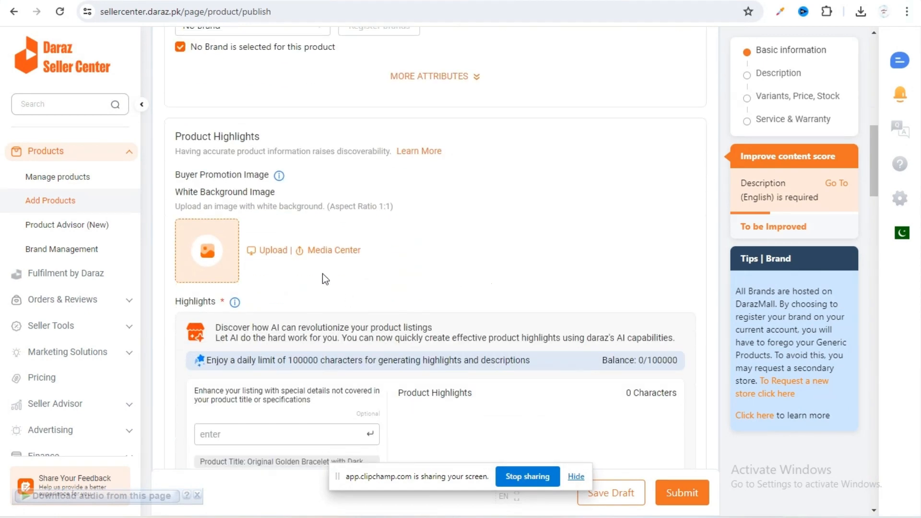
pyautogui.click(275, 251)
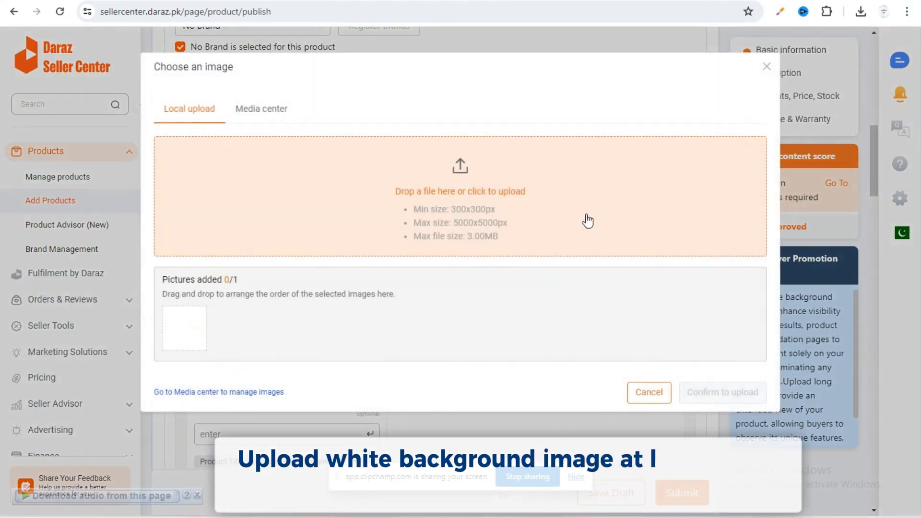
pyautogui.click(280, 170)
pyautogui.doubleClick(290, 89)
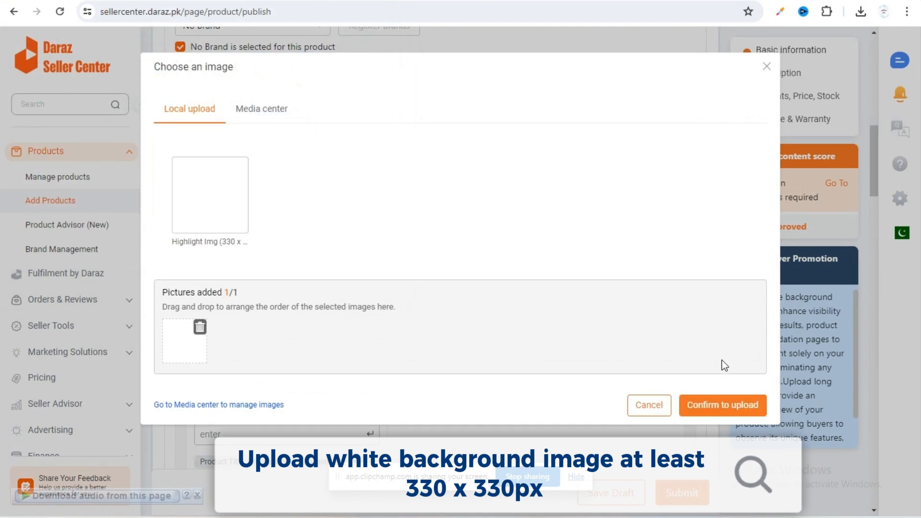
pyautogui.click(734, 406)
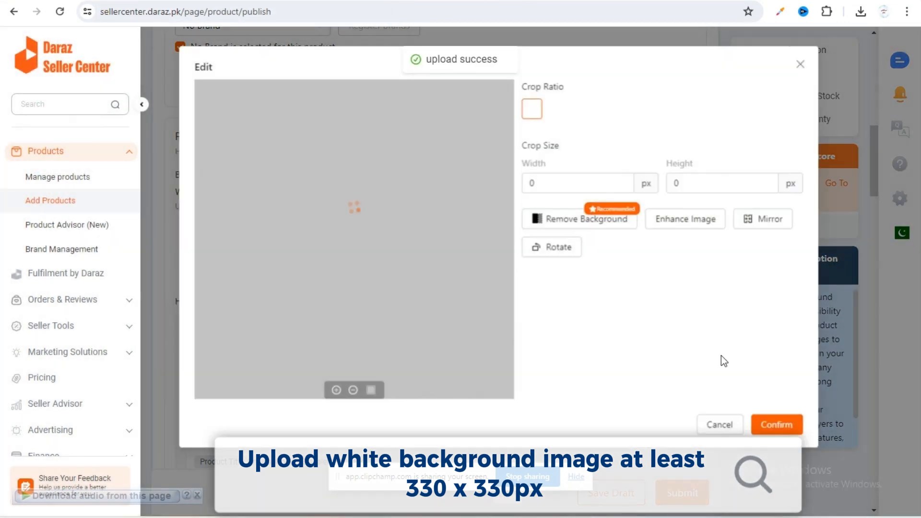
pyautogui.click(691, 220)
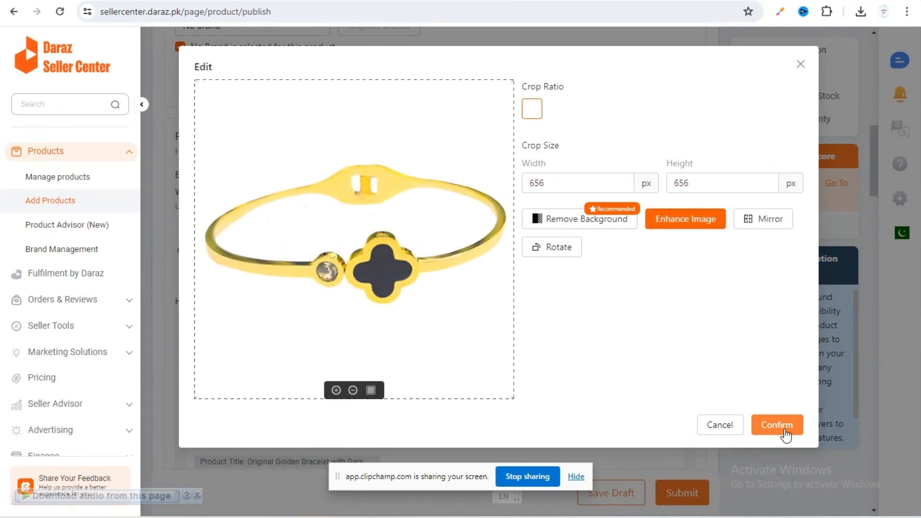
pyautogui.click(786, 433)
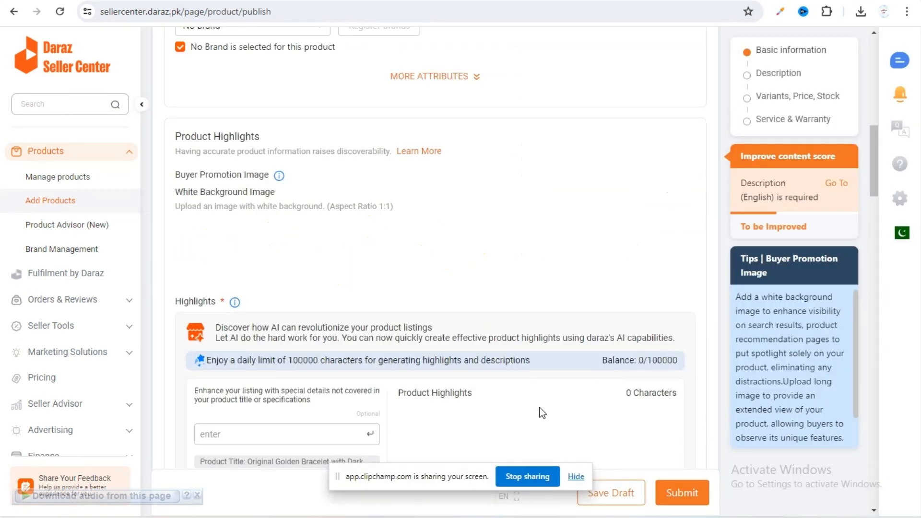
# Step: Place the cursor in the empty English highlights editor and look up bracelet keywords in the search history on the Daraz product page
pyautogui.scroll(-4, 542, 413)
pyautogui.scroll(-4, 302, 372)
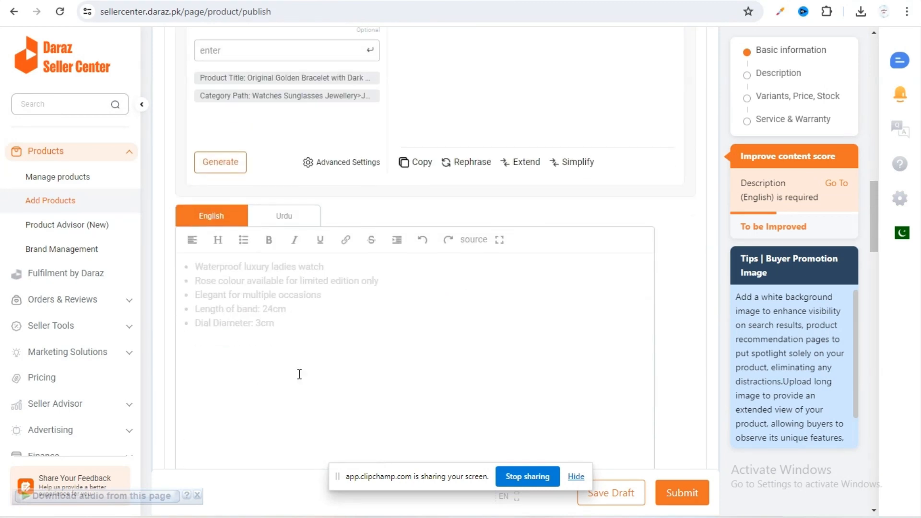
pyautogui.click(244, 280)
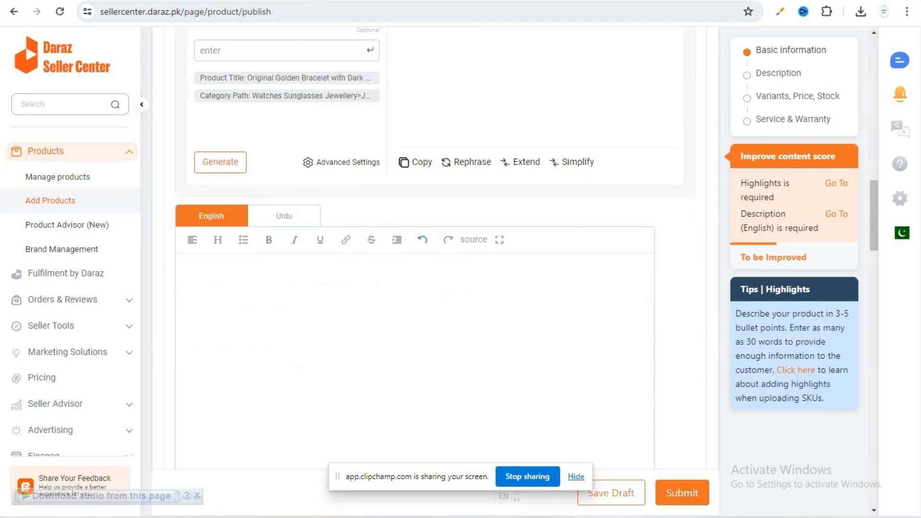
pyautogui.click(524, 517)
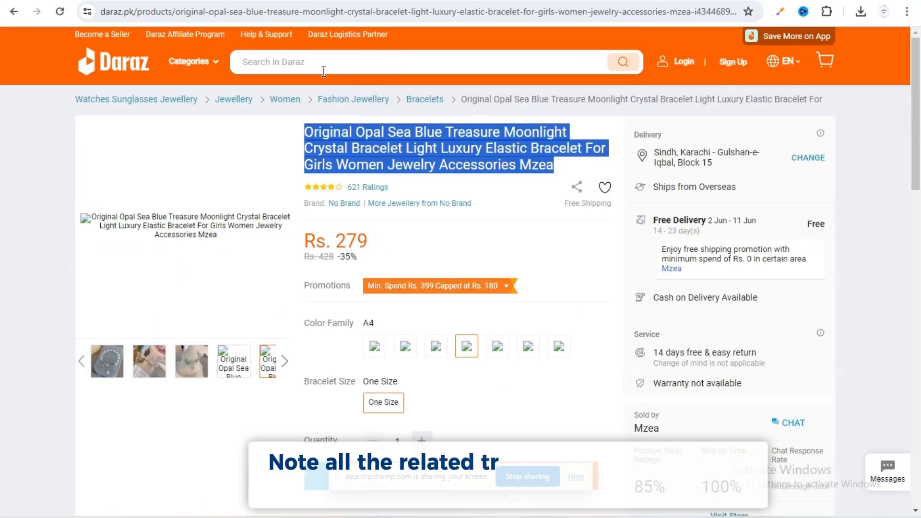
pyautogui.click(310, 63)
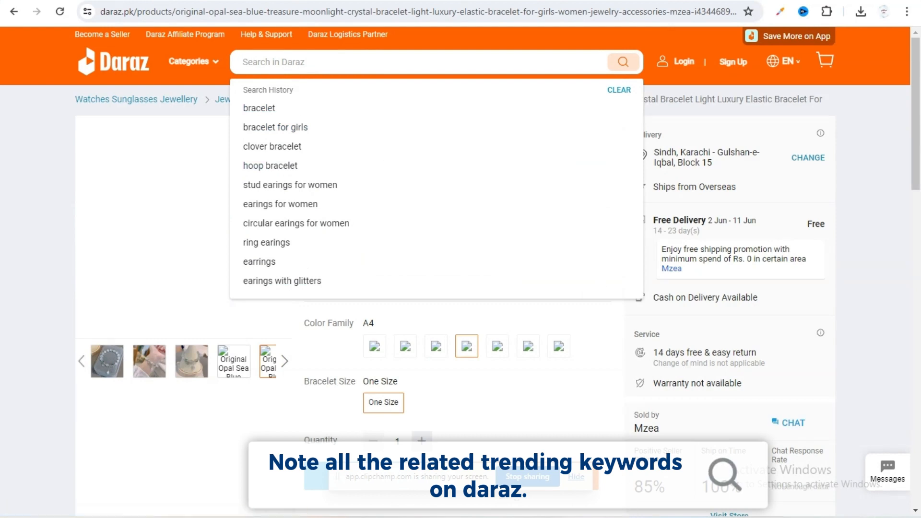
# Step: Switch to the Notepad keyword list and append ", hoop bracelet" after "bracelet for girls stylish"
pyautogui.hotkey('alt', 'Tab')
pyautogui.click(695, 260)
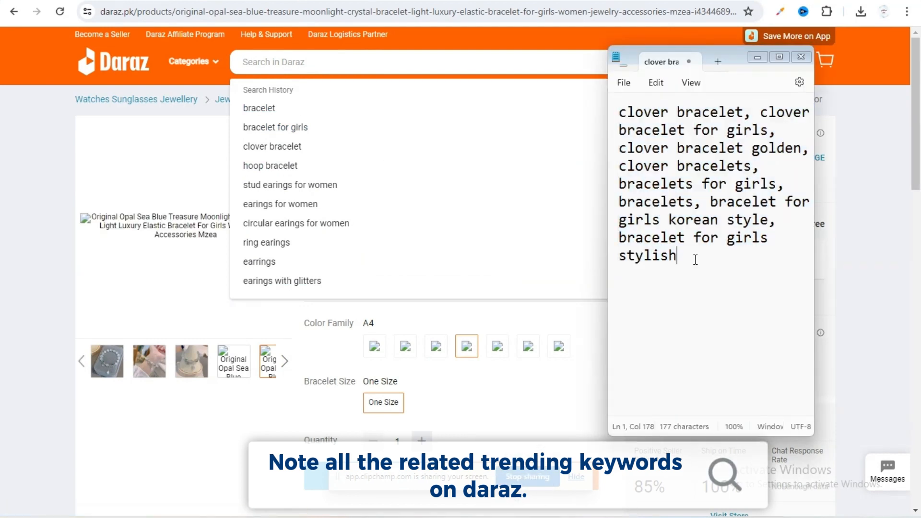
pyautogui.write(', hoop brace')
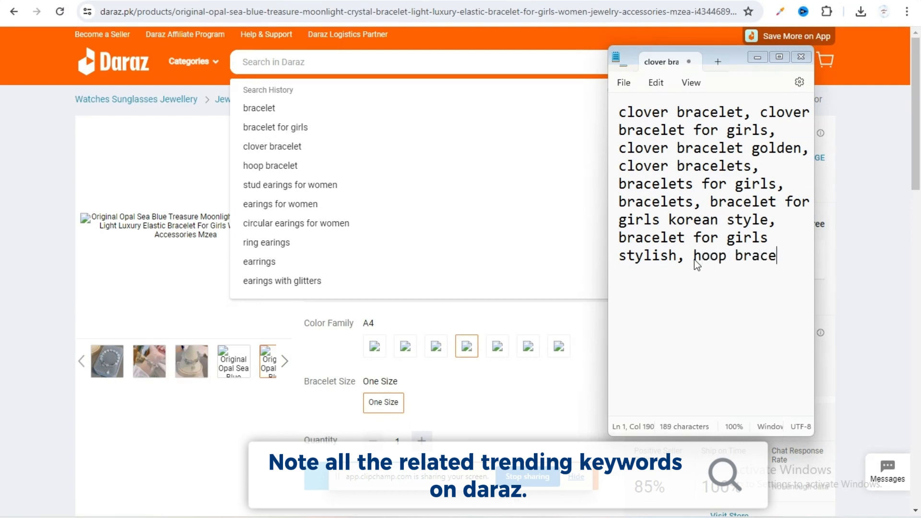
pyautogui.write('let, cl')
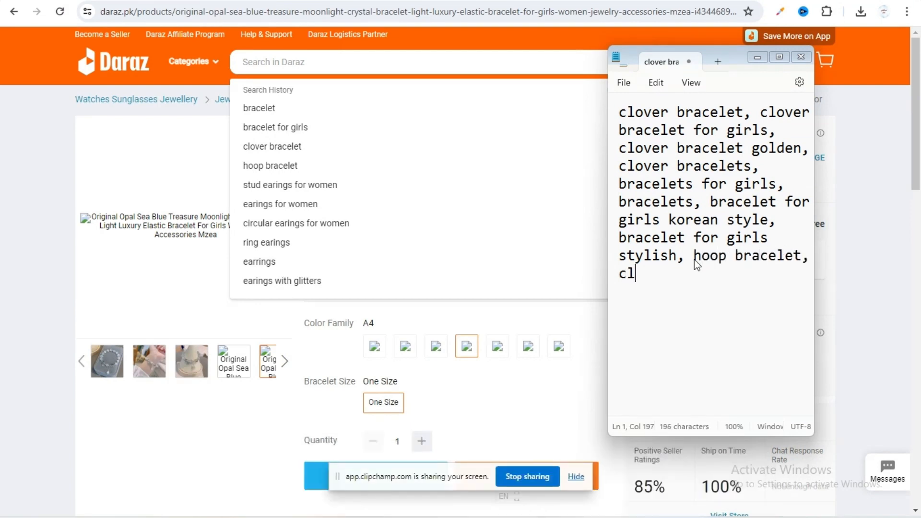
pyautogui.write('ov')
pyautogui.press('BackSpace')
pyautogui.press('BackSpace')
pyautogui.press('BackSpace')
pyautogui.press('BackSpace')
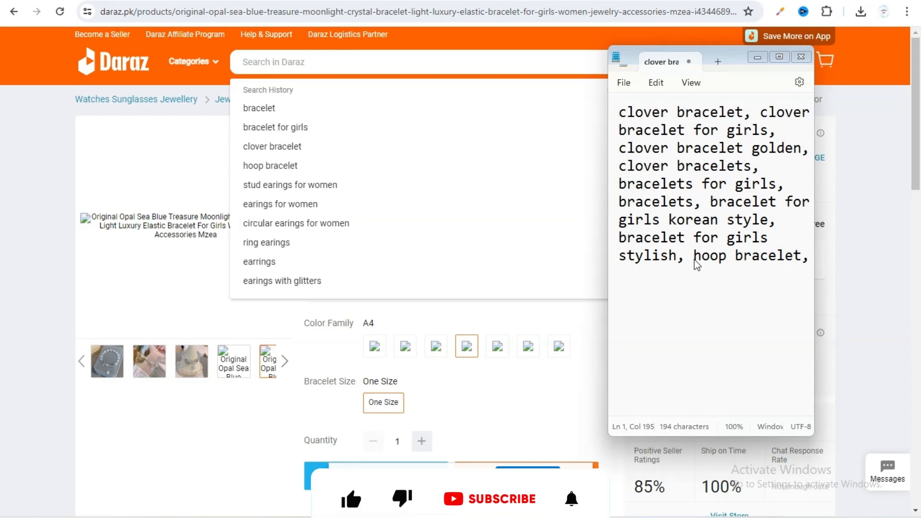
pyautogui.press('BackSpace')
pyautogui.press('BackSpace')
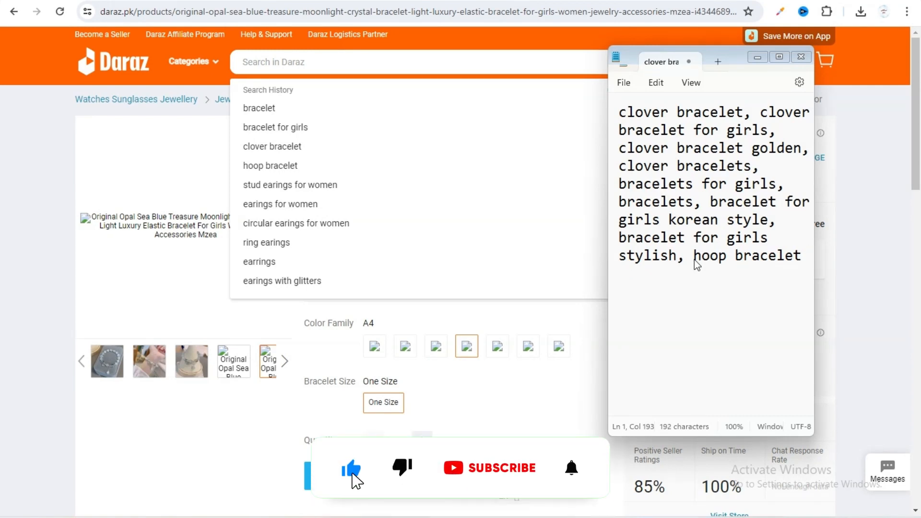
# Step: Copy the entire keyword list from Notepad into a new message in the ChatGPT Clover Bracelet Collection chat
pyautogui.hotkey('ctrl', 'a')
pyautogui.hotkey('ctrl', 'c')
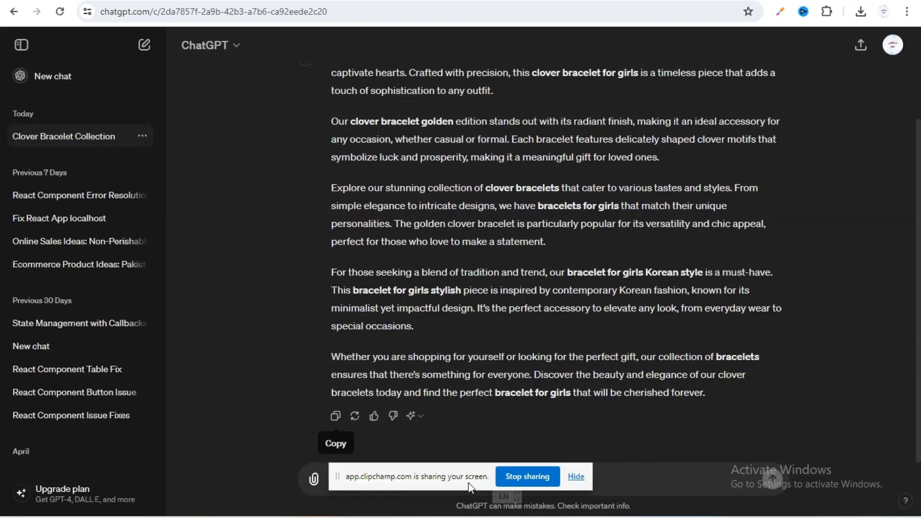
pyautogui.click(576, 477)
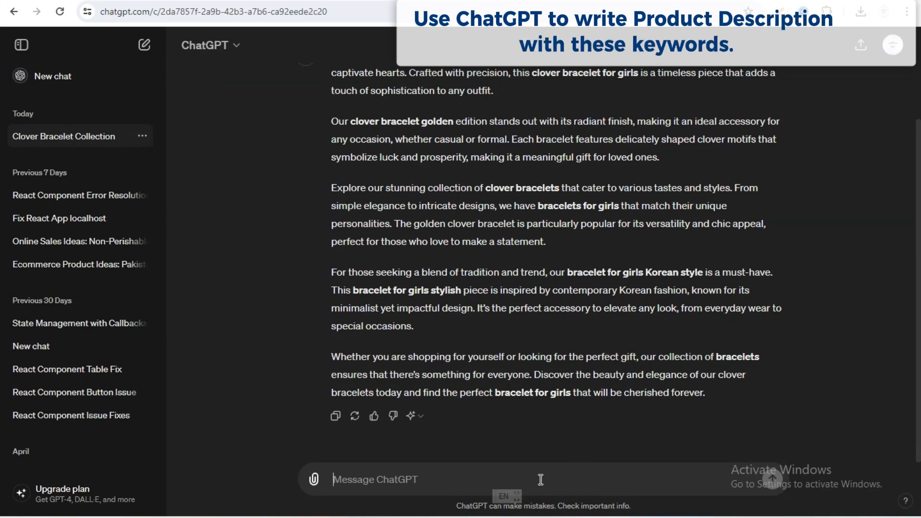
pyautogui.scroll(3, 542, 407)
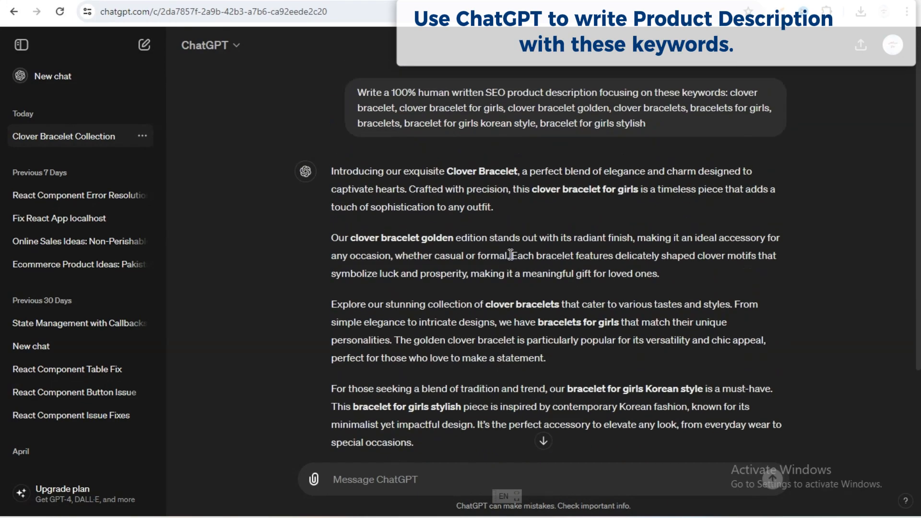
pyautogui.scroll(-3, 511, 255)
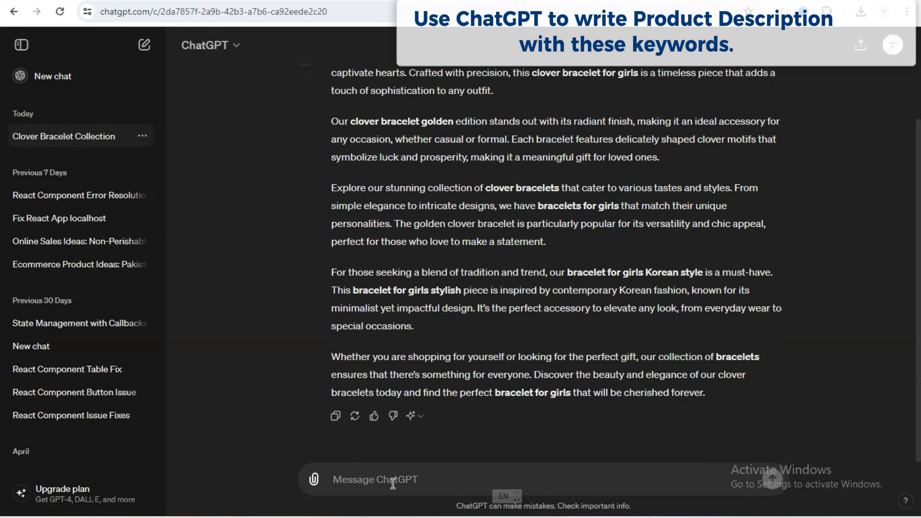
pyautogui.hotkey('ctrl', 'v')
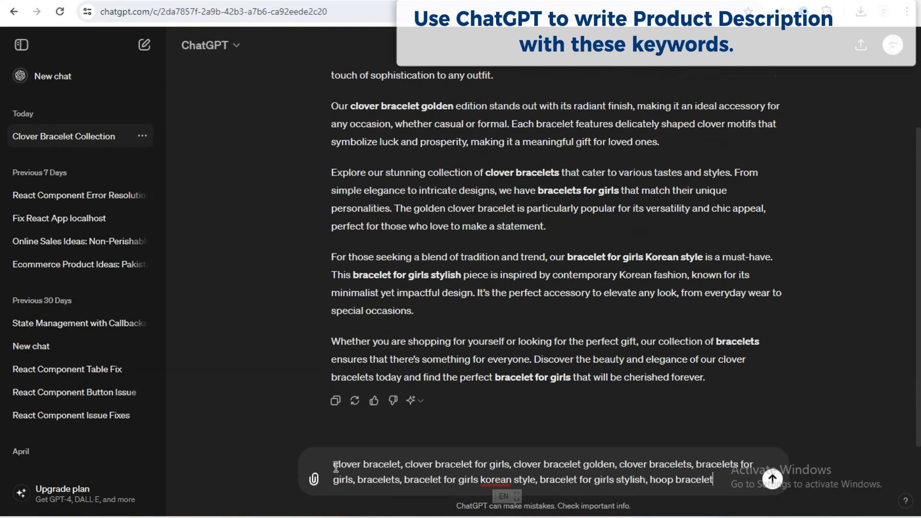
# Step: Prefix the keywords with "Write a 100% human written SEO product description focusing on these keywords:" copied from the earlier prompt, and send the message
pyautogui.scroll(3, 488, 411)
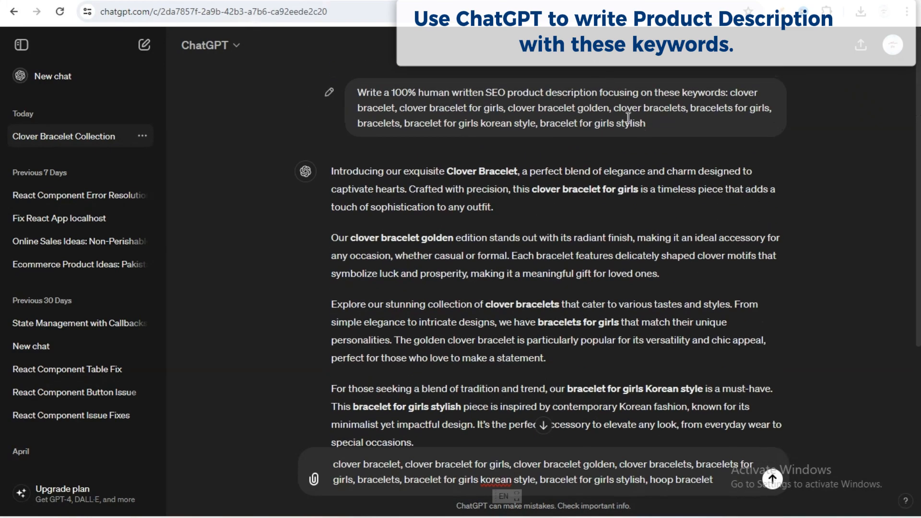
pyautogui.moveTo(359, 93); pyautogui.dragTo(725, 97)
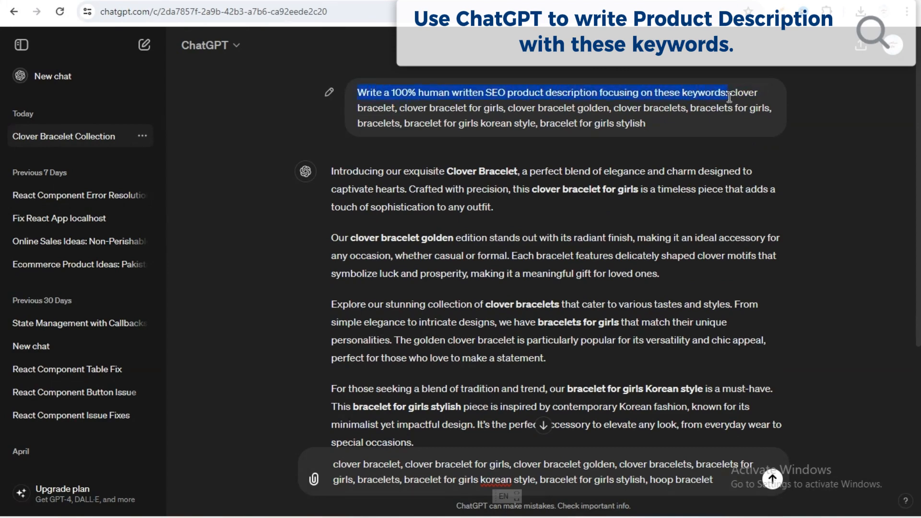
pyautogui.scroll(-3, 584, 233)
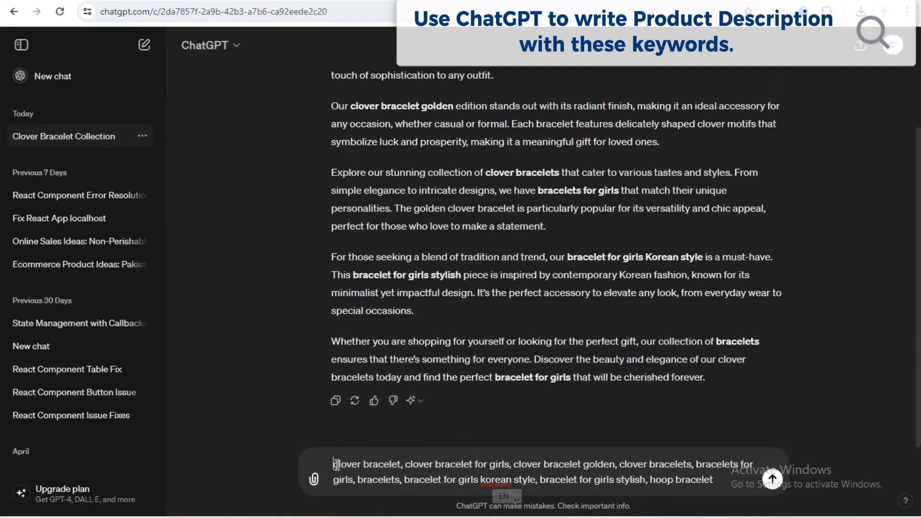
pyautogui.write('Write a 100% human written SEO product description focusing on these keywords:')
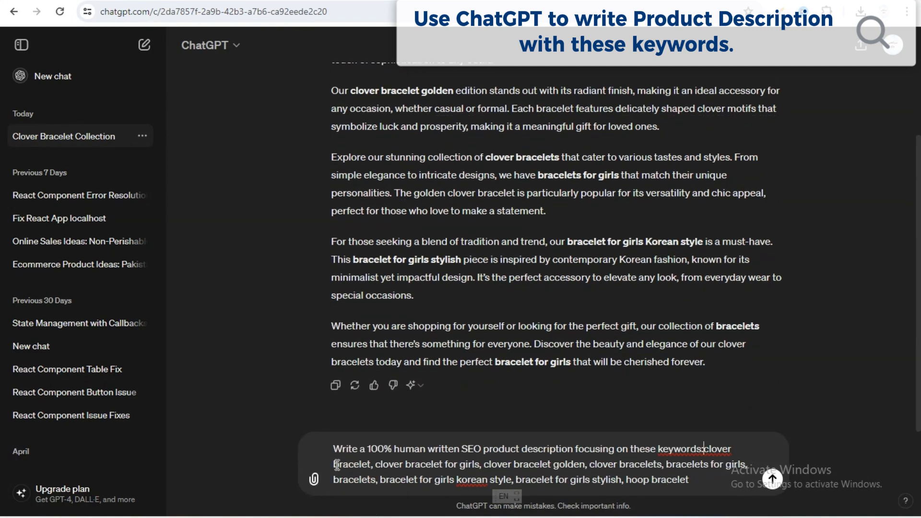
pyautogui.press('Return')
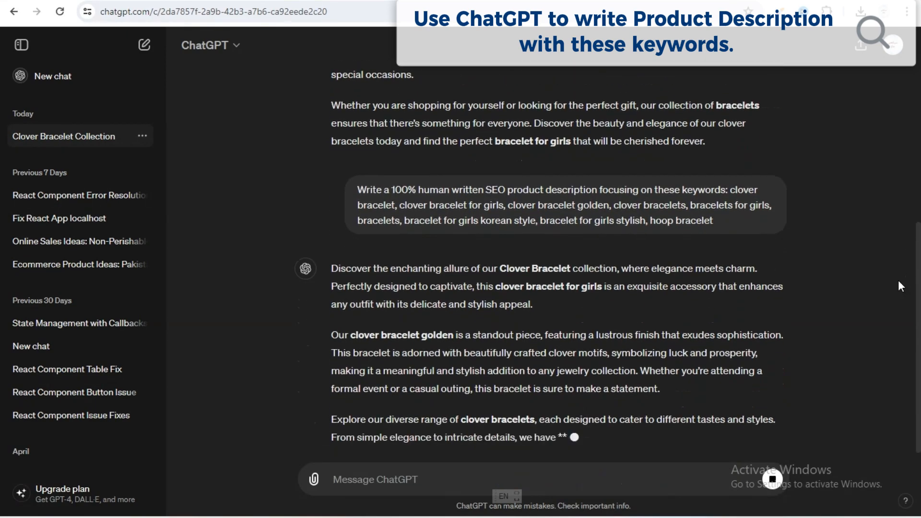
# Step: Copy ChatGPT's new product description into the English highlights editor of the Daraz Seller Center listing
pyautogui.scroll(-3, 895, 300)
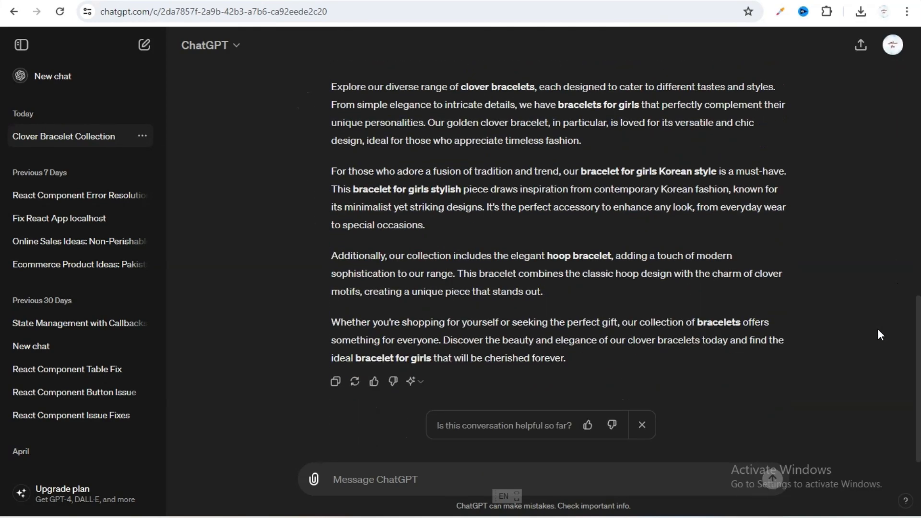
pyautogui.click(335, 381)
pyautogui.hotkey('ctrl', 'Tab')
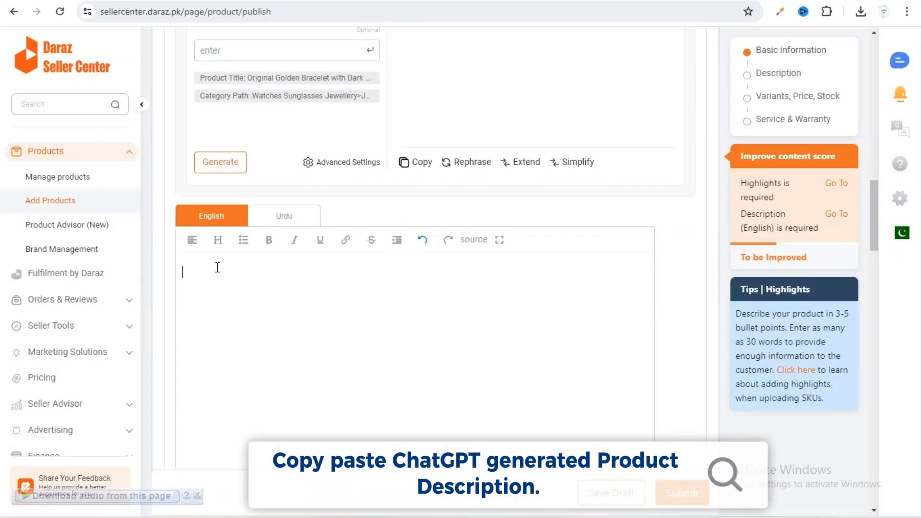
pyautogui.hotkey('ctrl', 'v')
# Step: Paste the same ChatGPT text into the Description (English) text editor
pyautogui.scroll(-10, 403, 325)
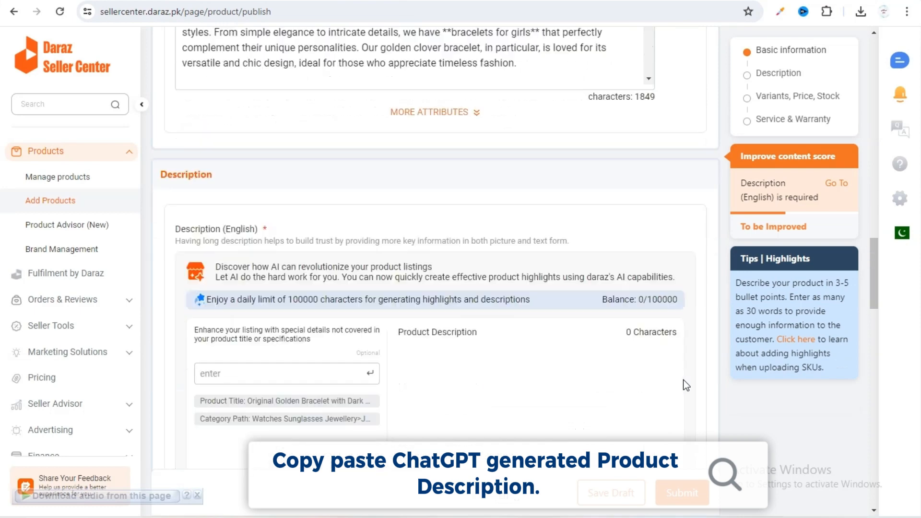
pyautogui.scroll(-3, 206, 431)
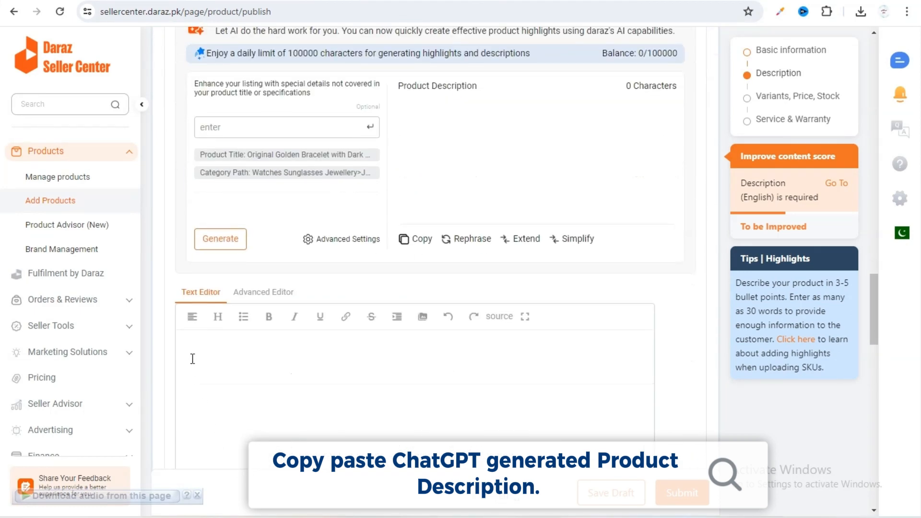
pyautogui.click(193, 349)
pyautogui.hotkey('ctrl', 'v')
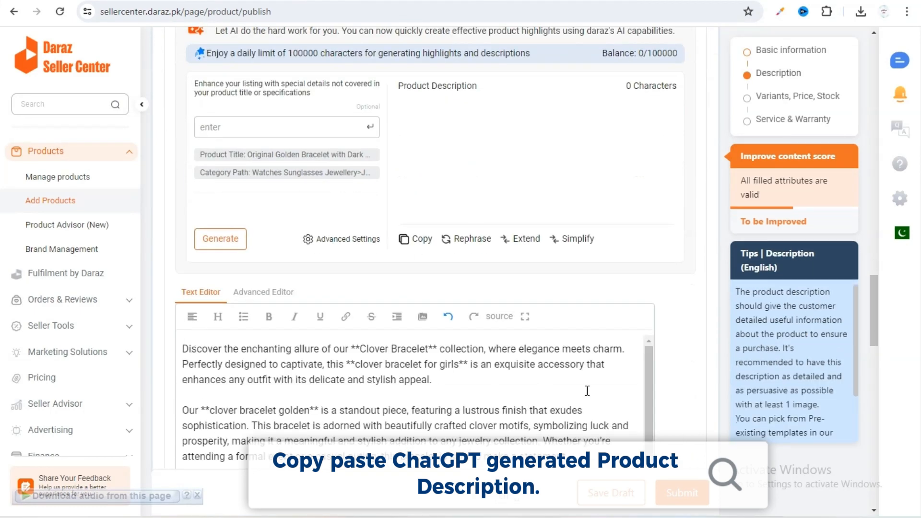
# Step: Upload 1.jpg from the bracelet folder as the main image of the first Color Family variant
pyautogui.scroll(-5, 694, 401)
pyautogui.scroll(-5, 694, 401)
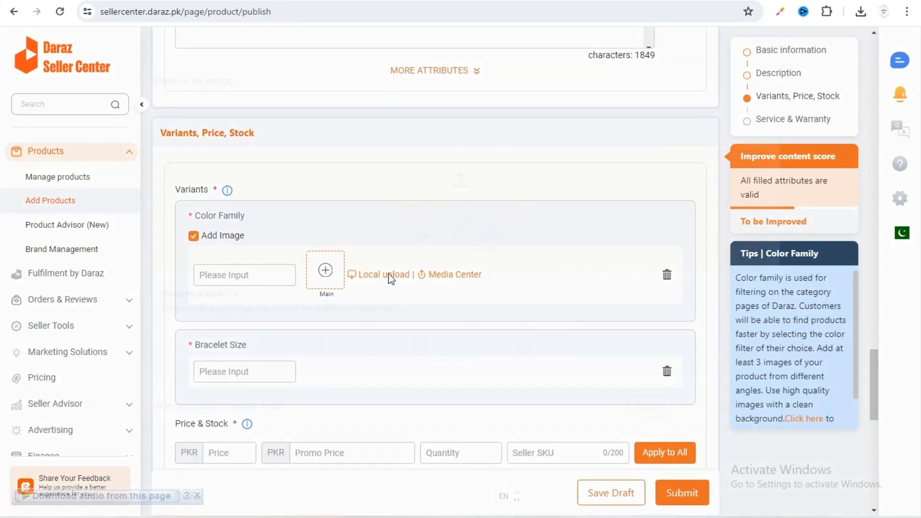
pyautogui.click(389, 275)
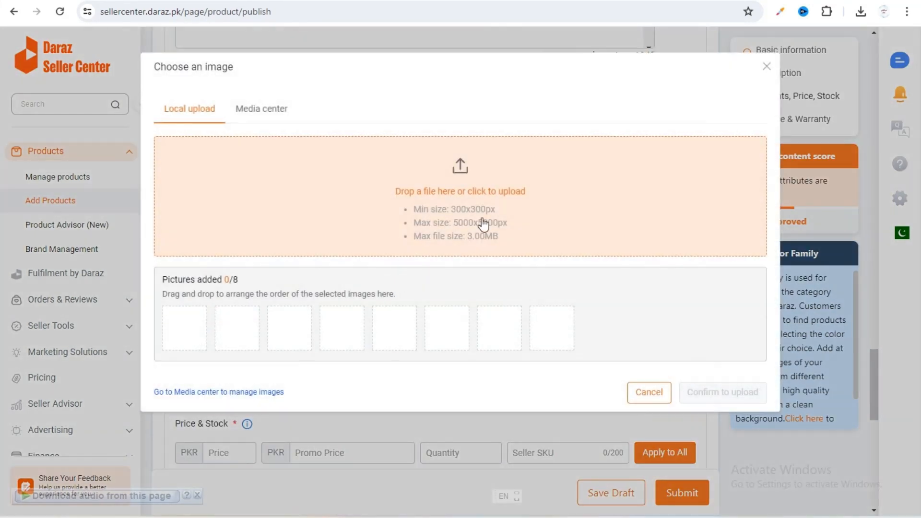
pyautogui.click(304, 254)
pyautogui.doubleClick(144, 91)
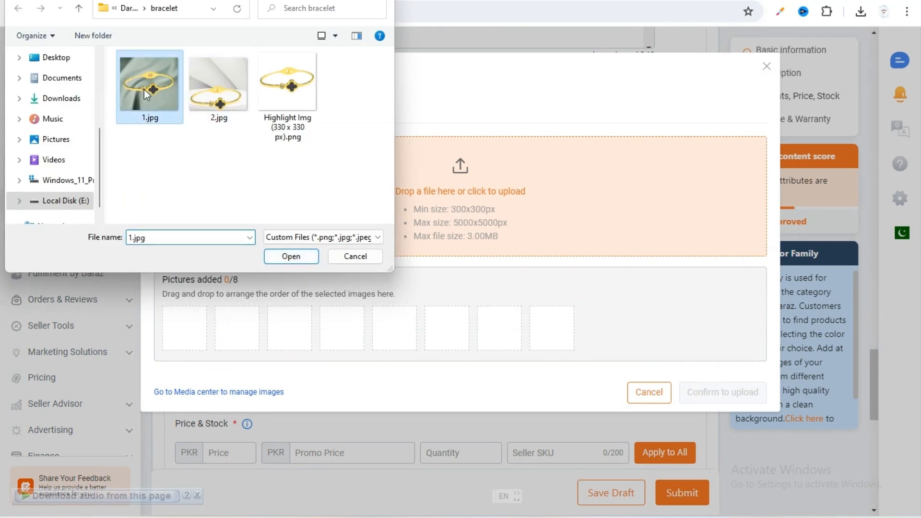
pyautogui.click(722, 407)
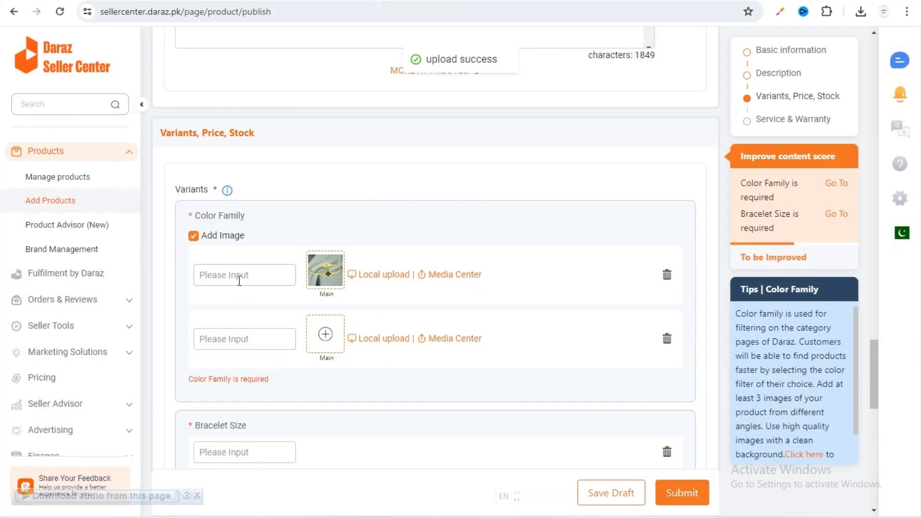
# Step: Set the first variant's Color Family to Gold and its Bracelet Size to One Size
pyautogui.click(237, 275)
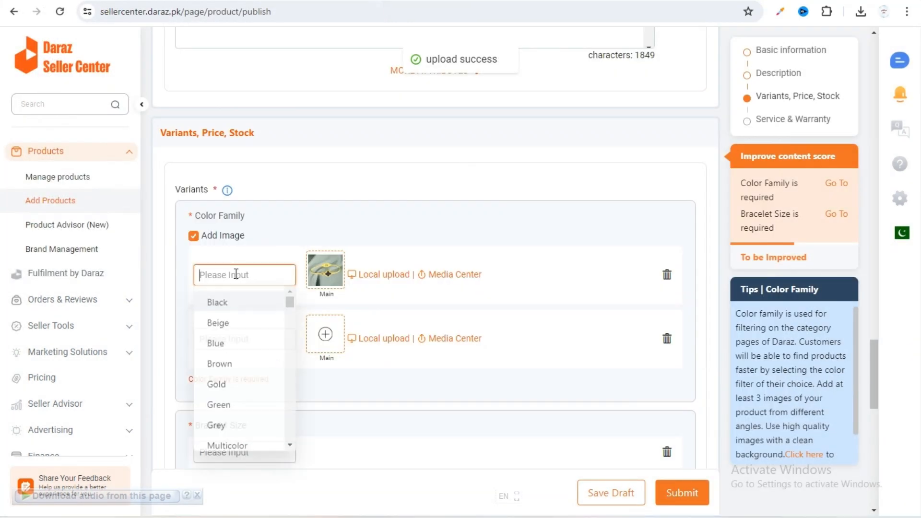
pyautogui.click(232, 385)
pyautogui.scroll(-3, 611, 393)
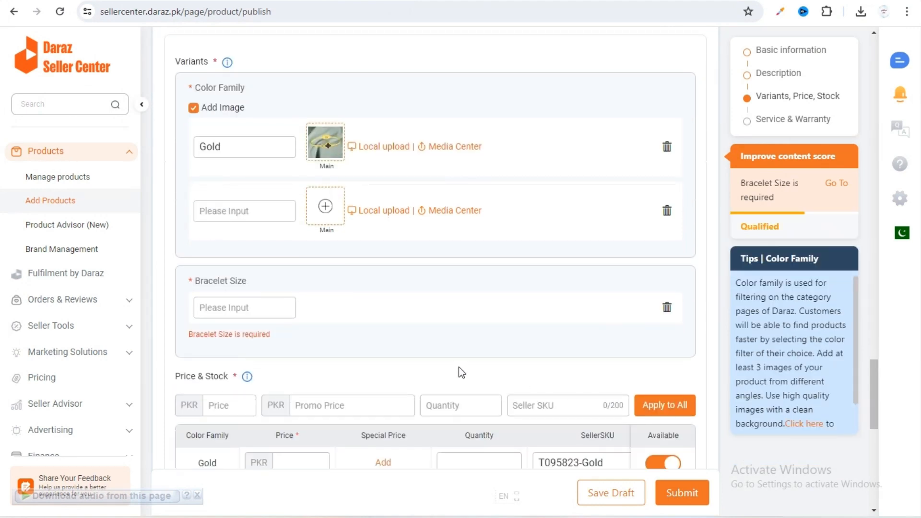
pyautogui.click(266, 307)
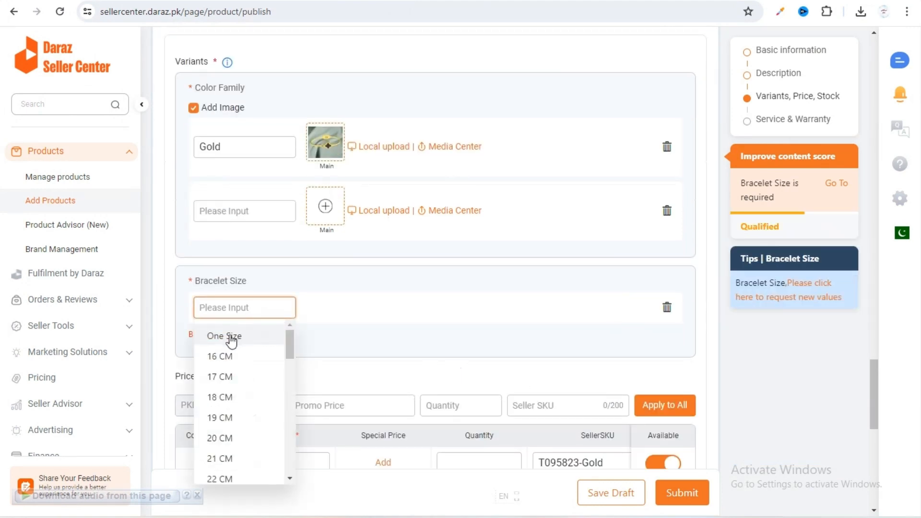
pyautogui.click(232, 340)
# Step: Set the price to PKR 599 and the quantity to 10 in Price & Stock, and apply them to all variants
pyautogui.scroll(-4, 622, 357)
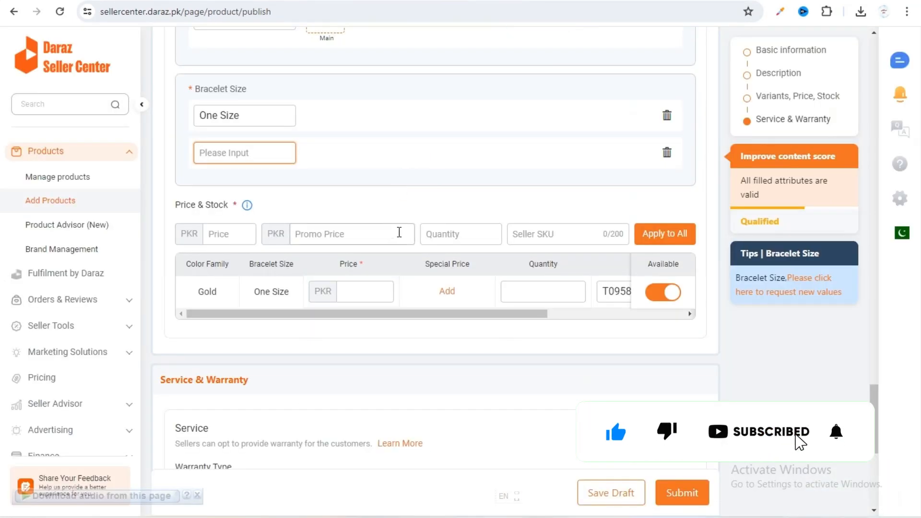
pyautogui.scroll(4, 405, 228)
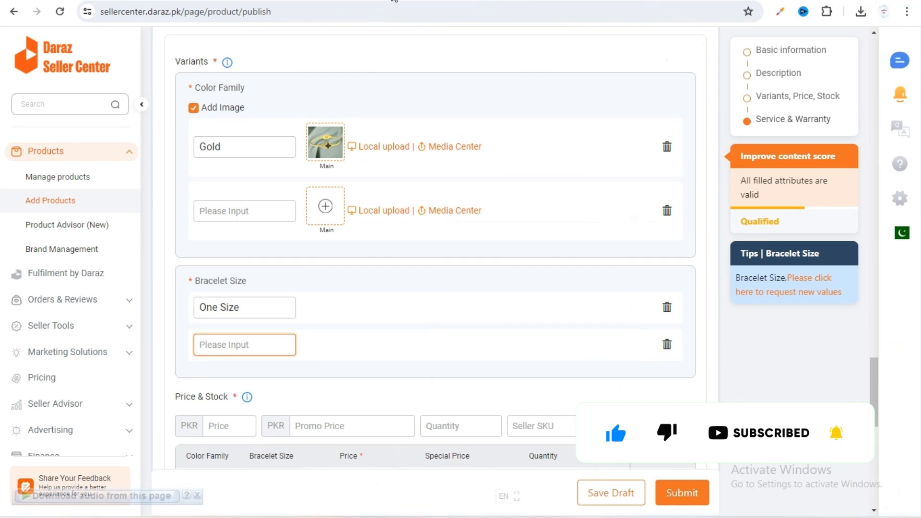
pyautogui.scroll(-3, 486, 339)
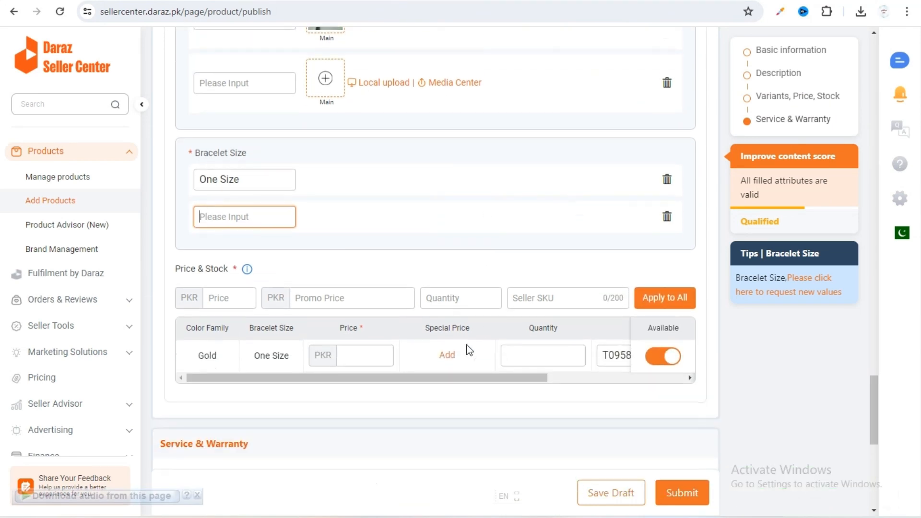
pyautogui.click(240, 301)
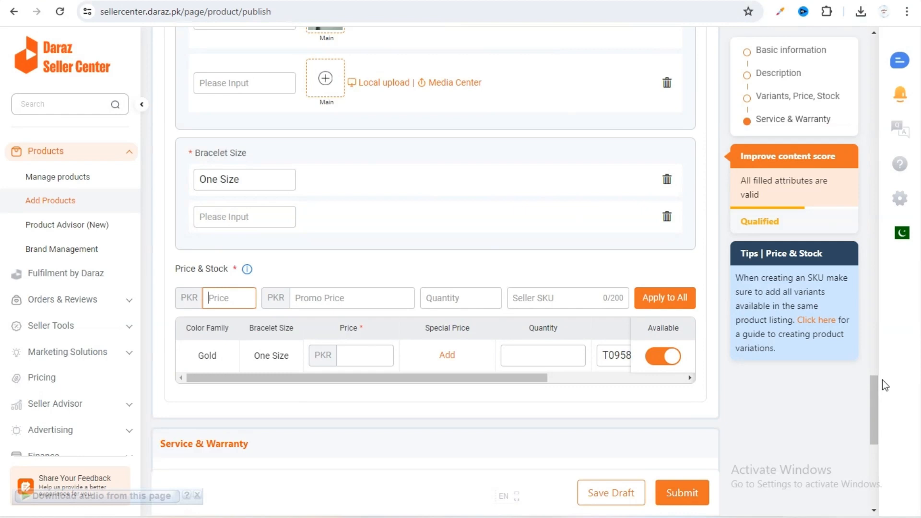
pyautogui.write('599')
pyautogui.click(451, 299)
pyautogui.write('10')
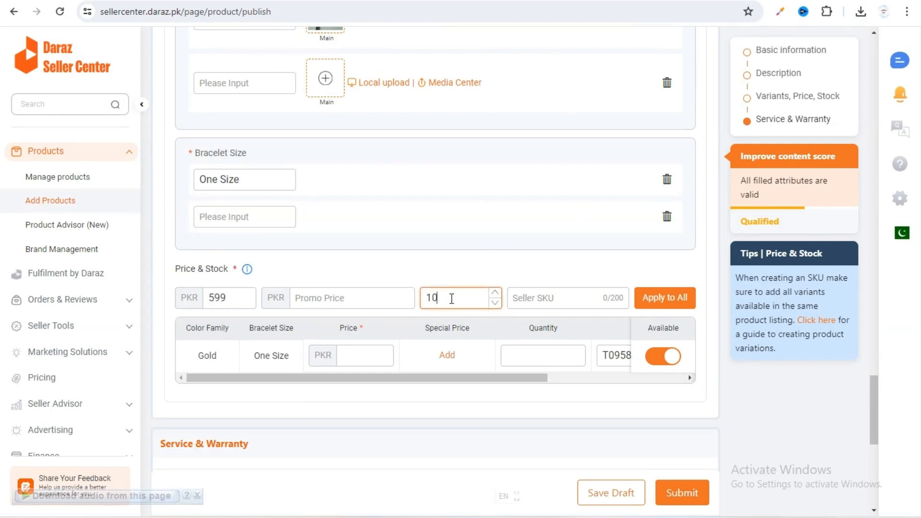
pyautogui.click(676, 300)
# Step: Set the Warranty Type in the Service section to No Warranty
pyautogui.scroll(-5, 543, 423)
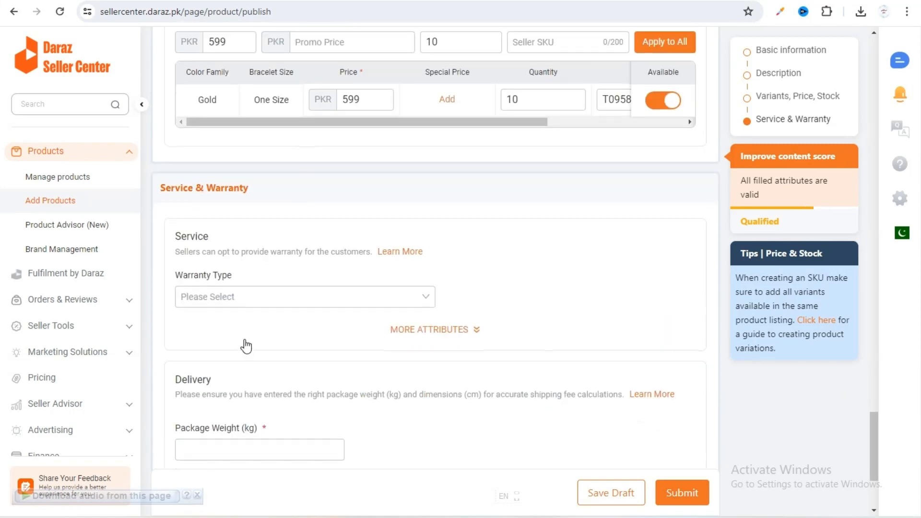
pyautogui.click(267, 302)
pyautogui.click(206, 326)
# Step: Enter a package weight of 0.1 kg and package dimensions of 5 × 5 × 1 cm in the Delivery section
pyautogui.scroll(-3, 604, 324)
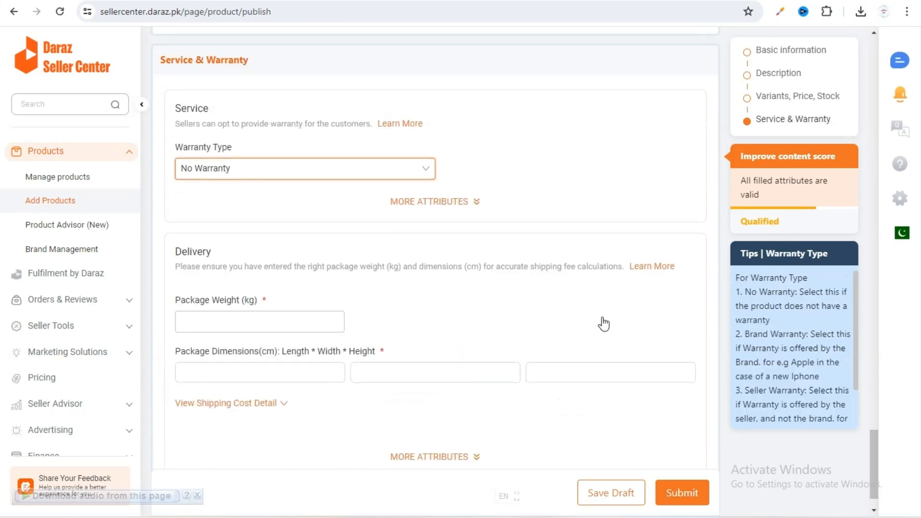
pyautogui.scroll(-1, 603, 322)
pyautogui.click(225, 276)
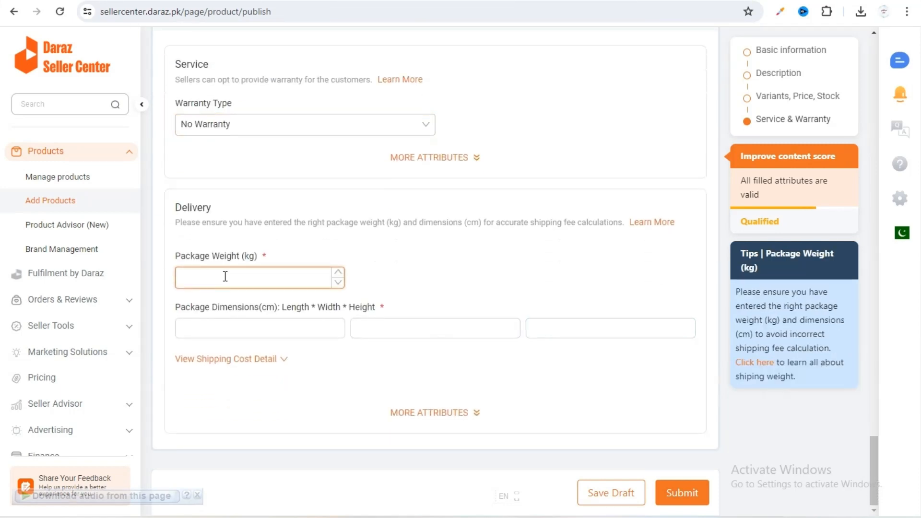
pyautogui.write('0.1')
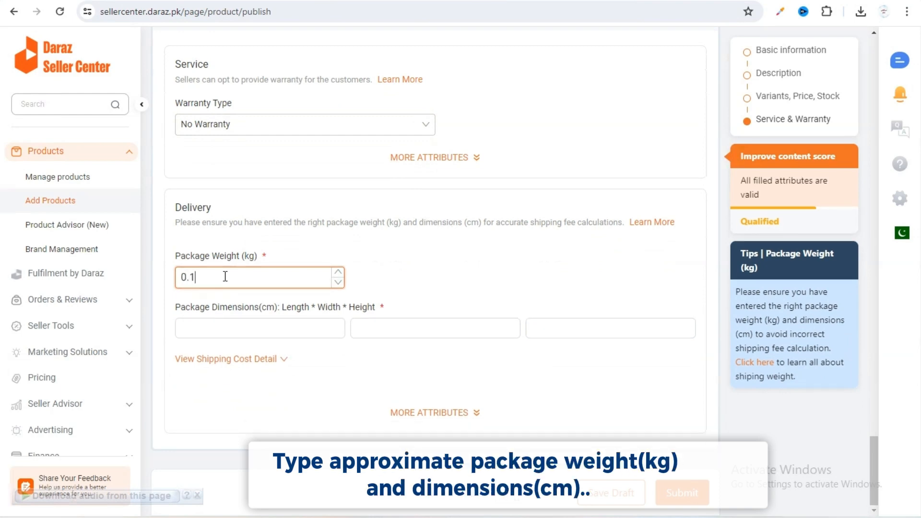
pyautogui.click(207, 328)
pyautogui.write('5')
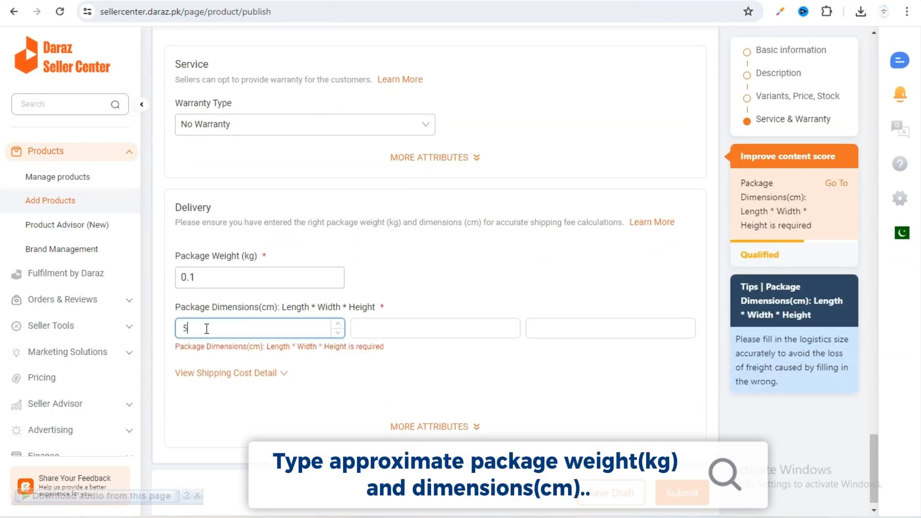
pyautogui.press('Tab')
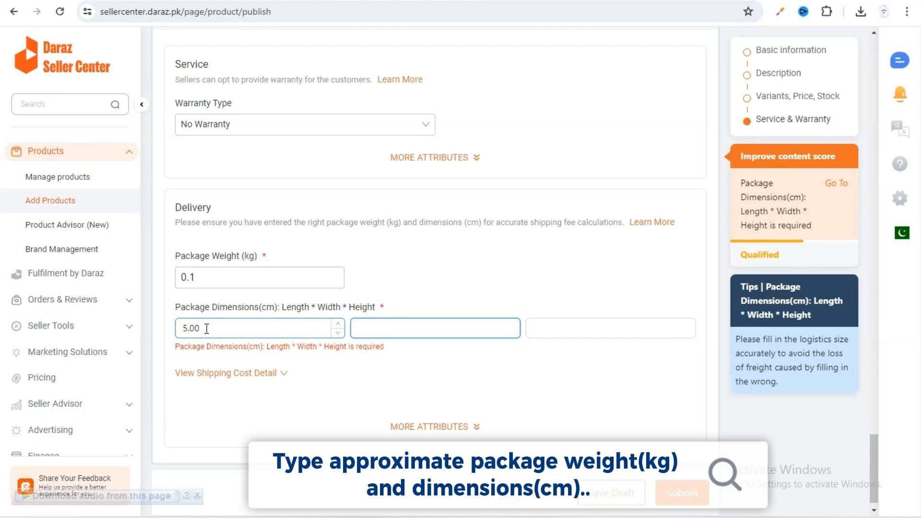
pyautogui.write('5')
pyautogui.press('Tab')
pyautogui.write('1')
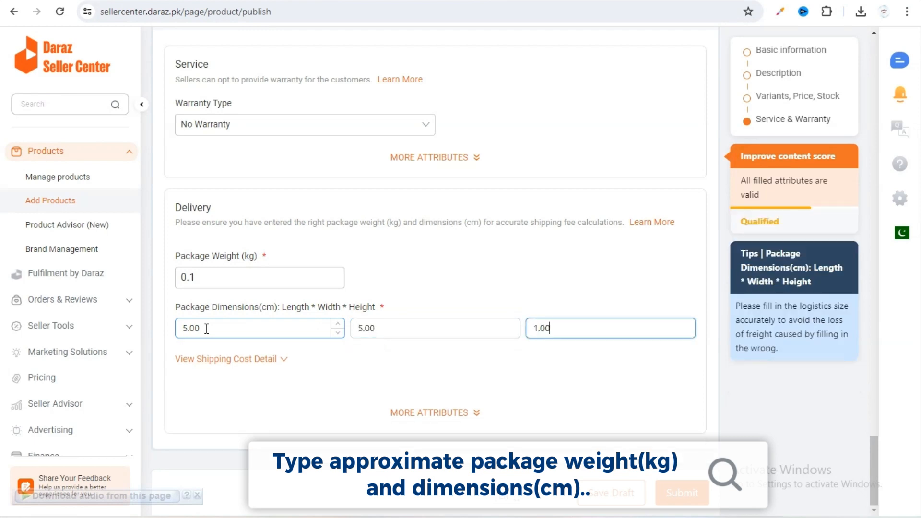
# Step: Show the additional delivery attributes, mark Dangerous Goods as None, and submit the product listing
pyautogui.click(475, 414)
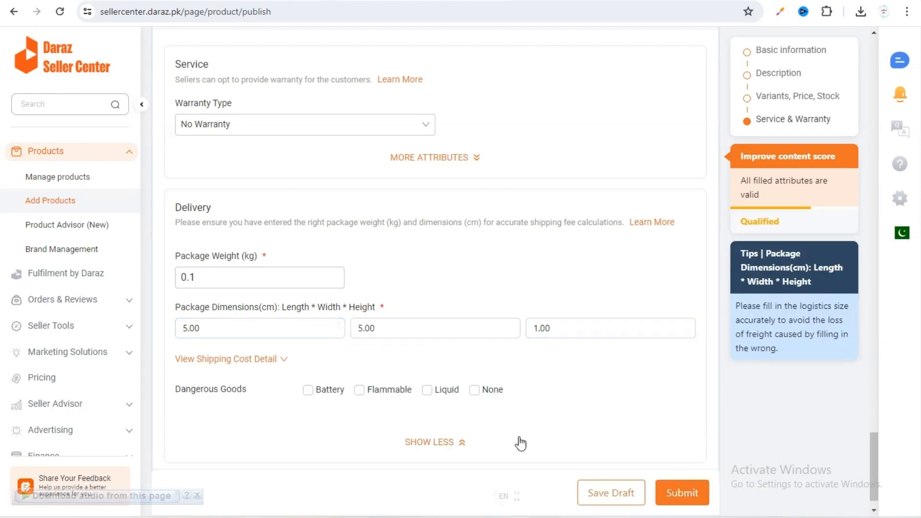
pyautogui.click(475, 392)
pyautogui.click(682, 499)
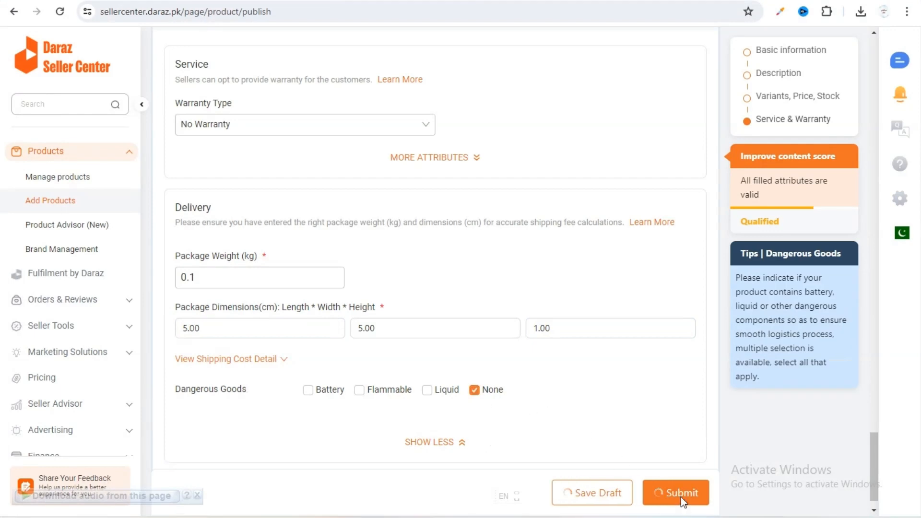